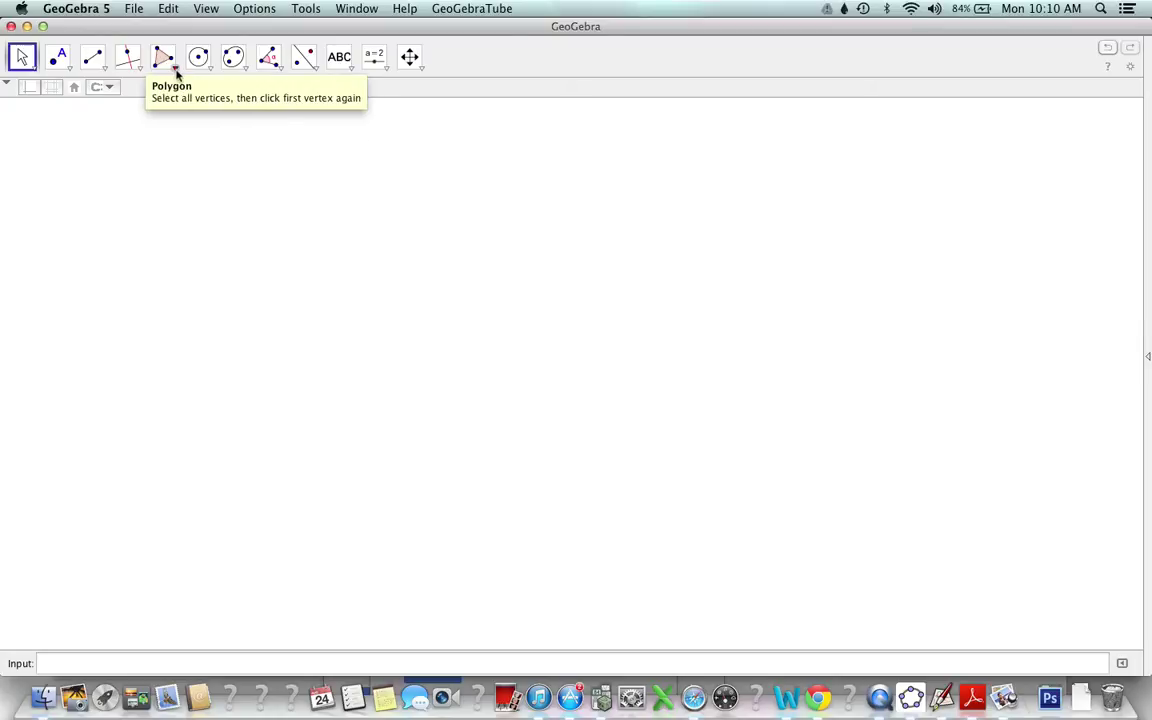
Draw a closed quadrilateral with the Polygon tool, placing top-left, top-right, bottom-right and bottom-left corners.
click(176, 72)
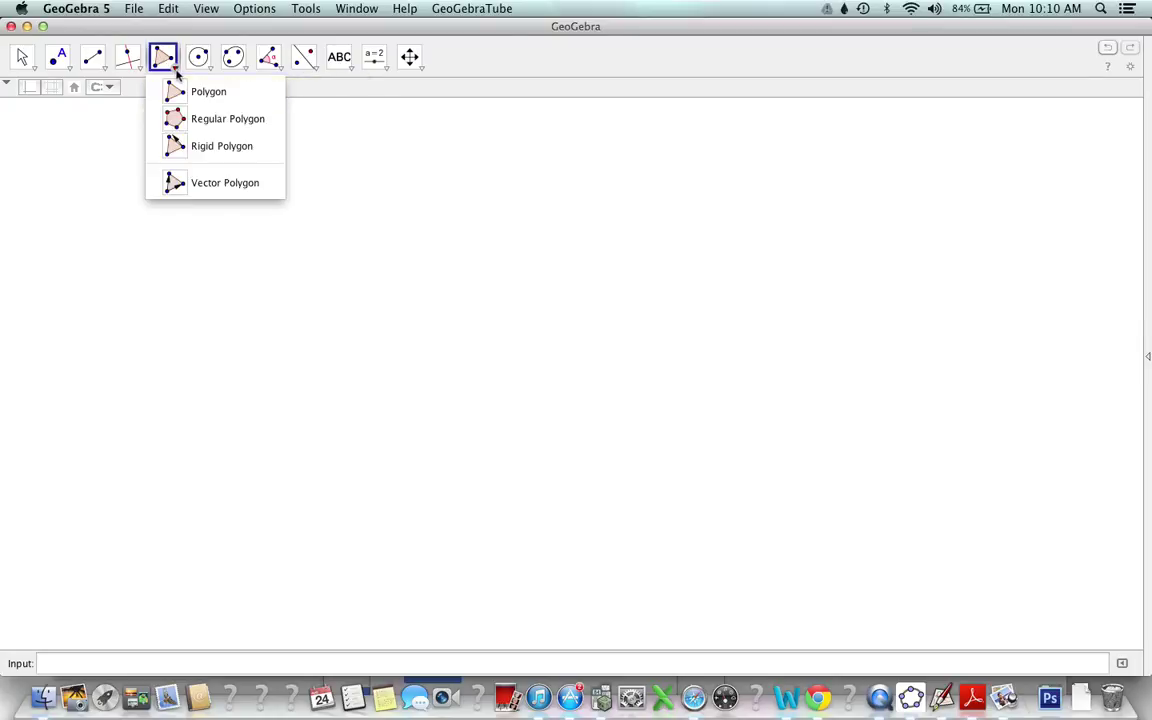
click(205, 93)
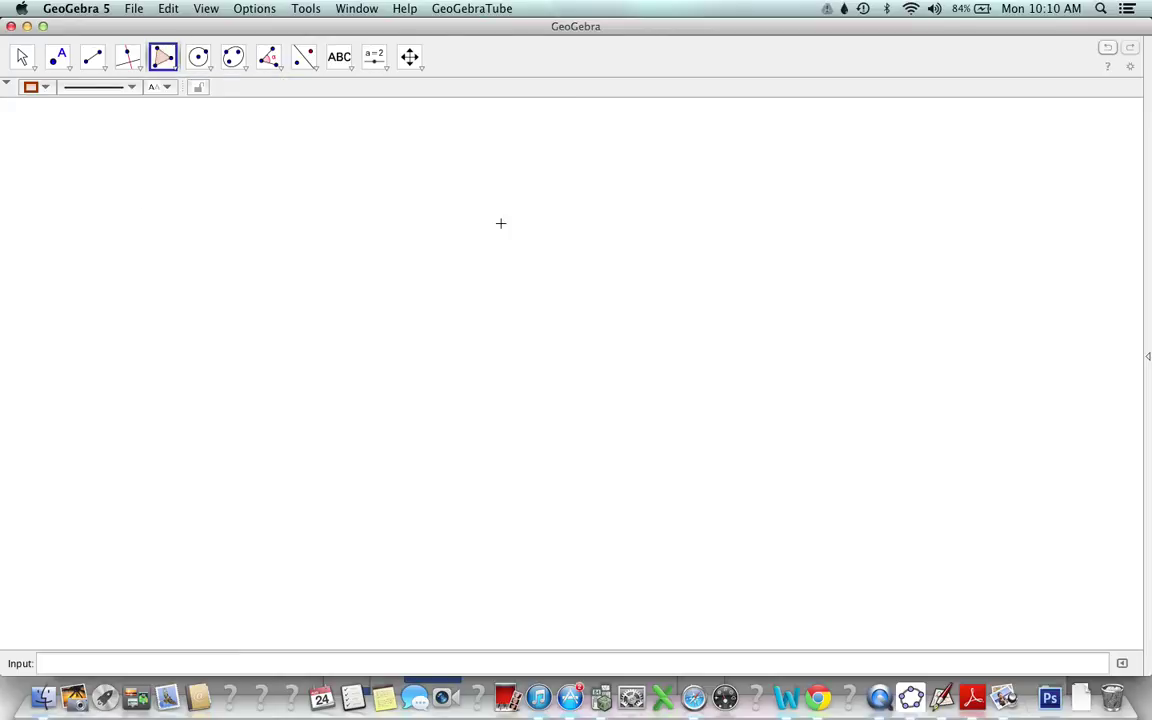
click(396, 245)
click(570, 258)
click(576, 361)
click(400, 392)
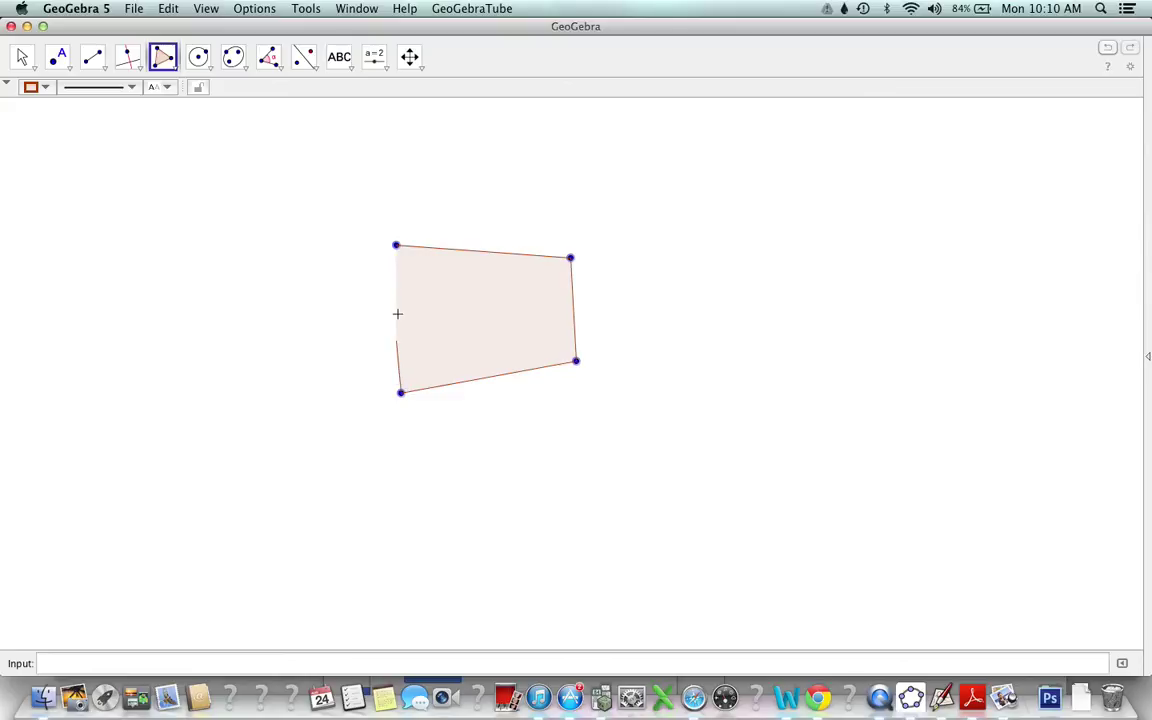
click(396, 247)
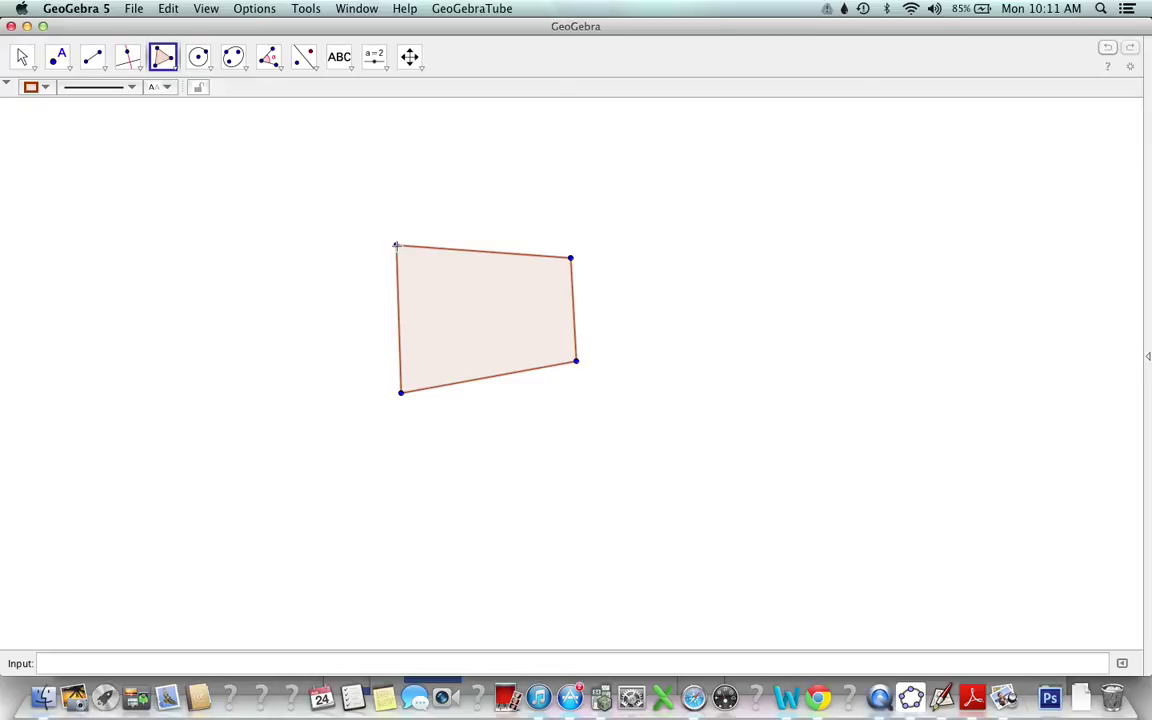
Measure each corner with the Angle tool, giving 83.94°, 81.51°, 97.3° and a reflex 262.76°.
click(268, 58)
click(268, 58)
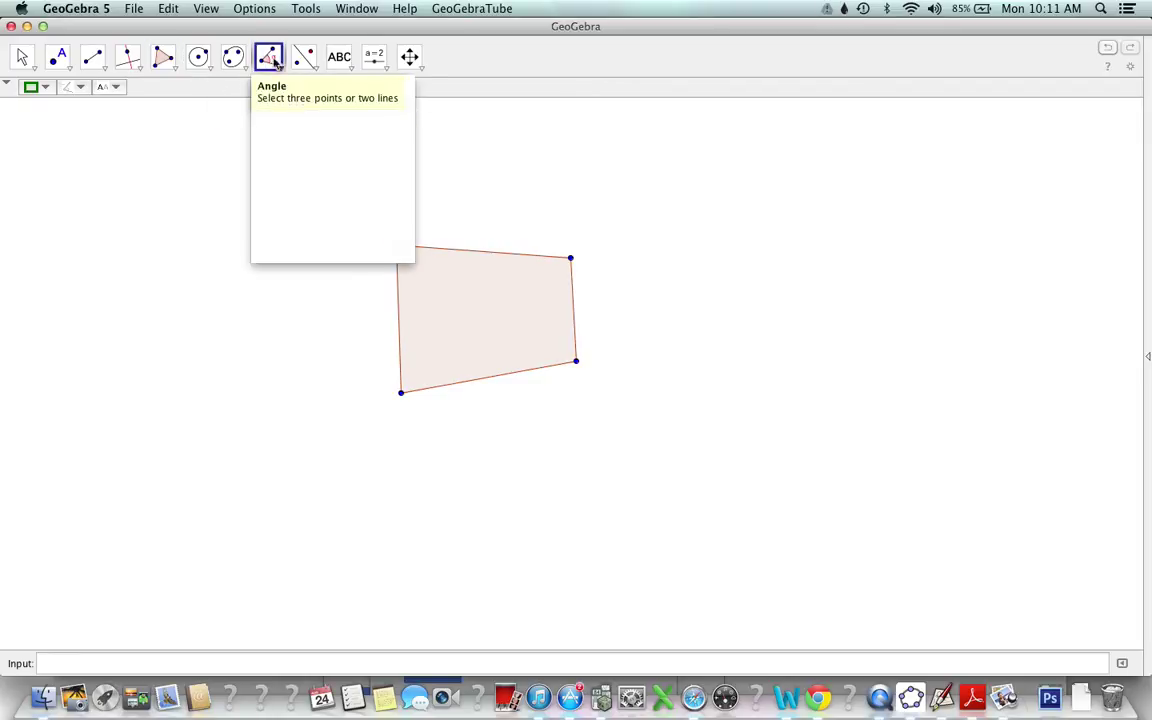
click(268, 60)
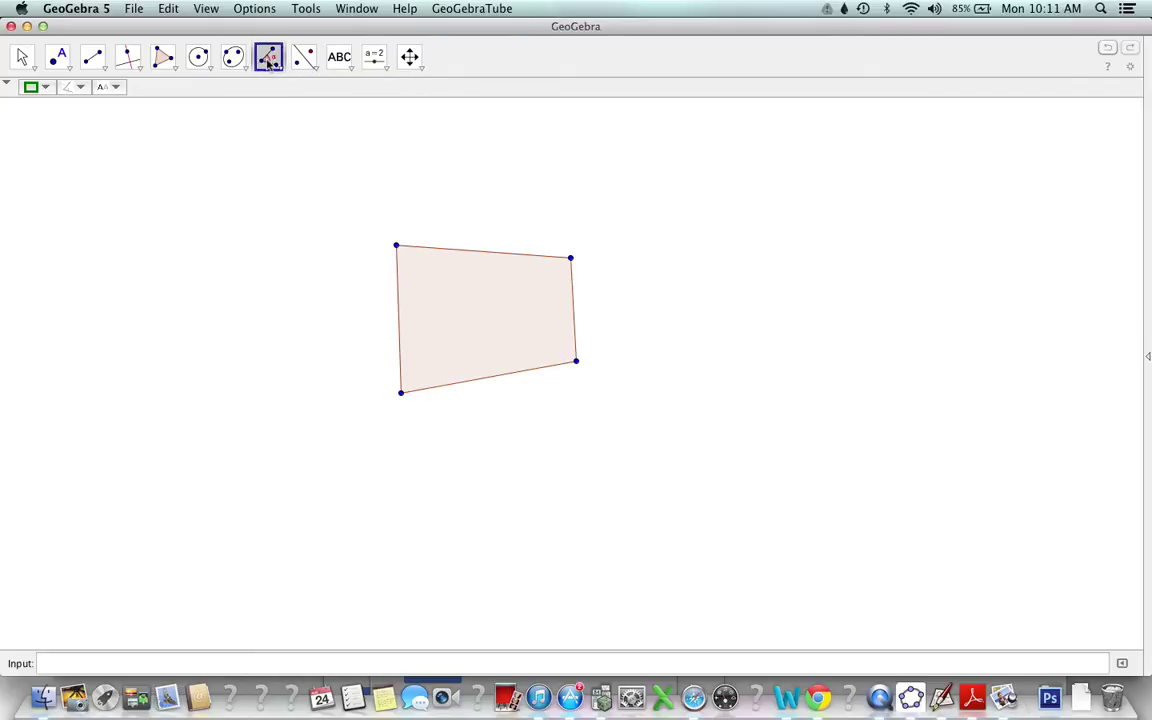
click(418, 251)
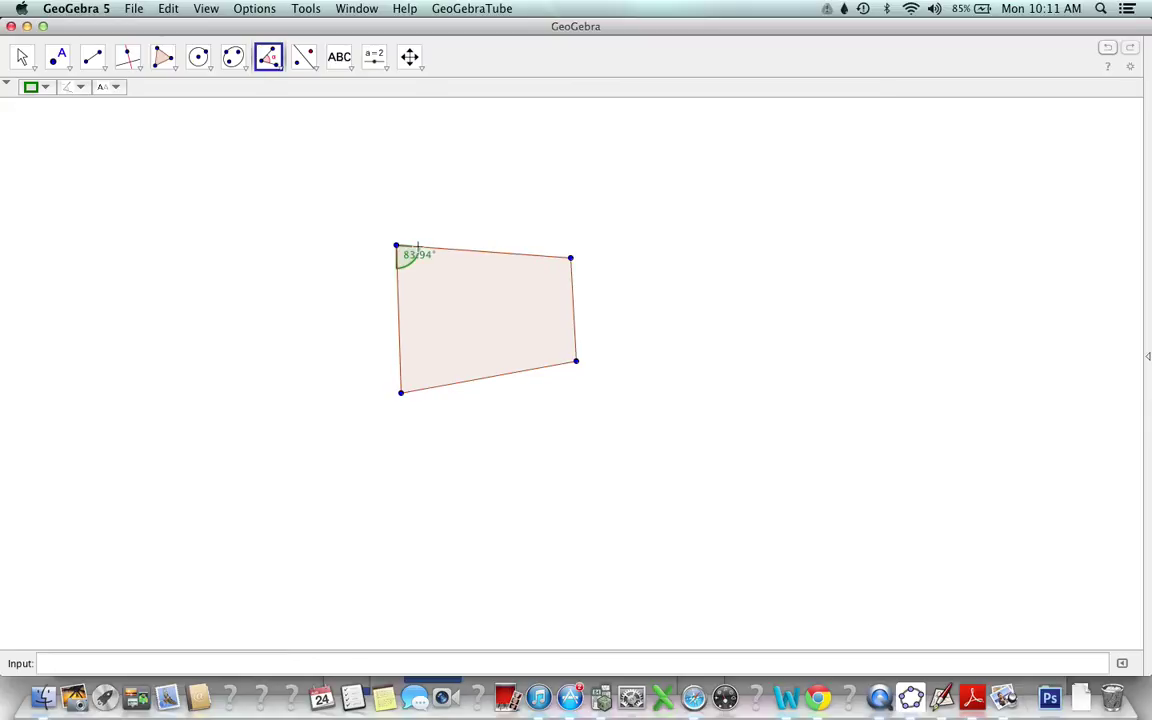
click(402, 380)
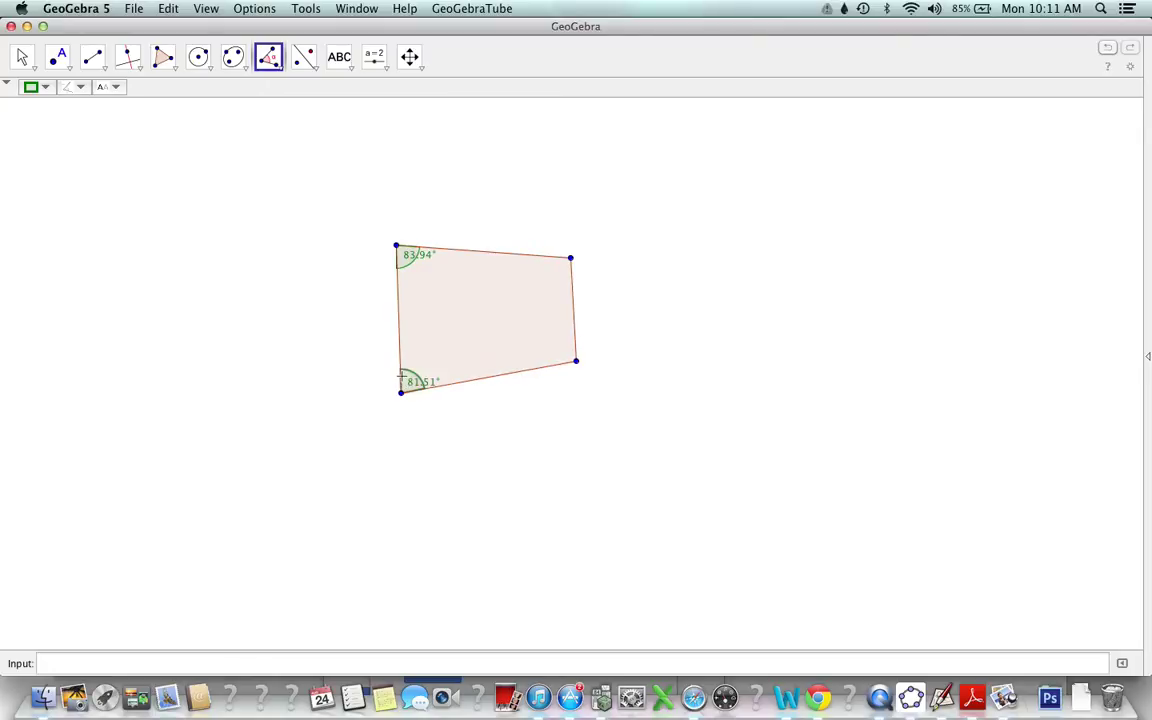
click(573, 283)
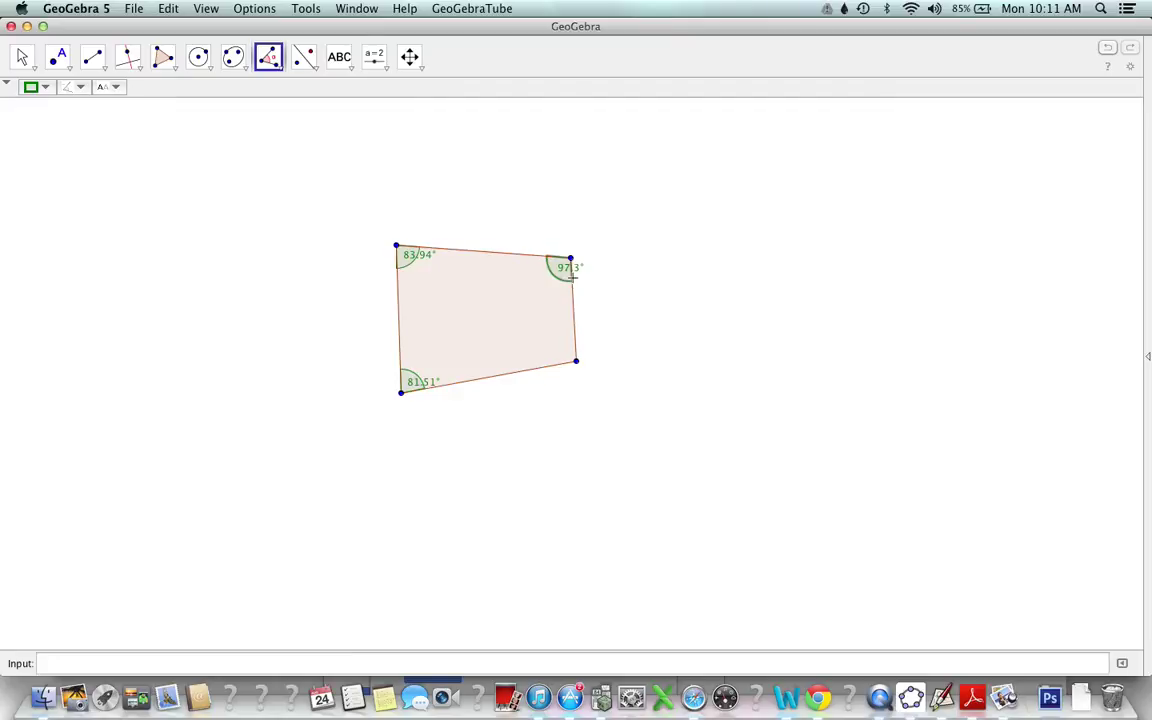
click(576, 345)
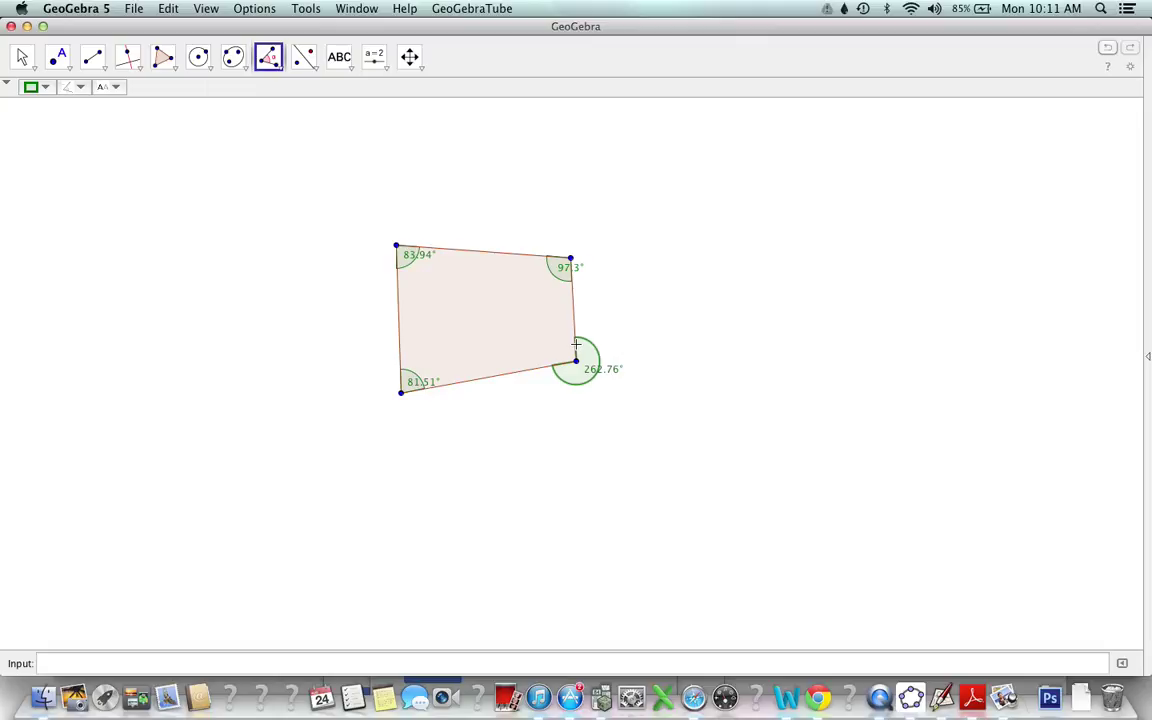
Undo the 262.76° reflex angle and remeasure the bottom-right corner as 97.24°.
key(super+z)
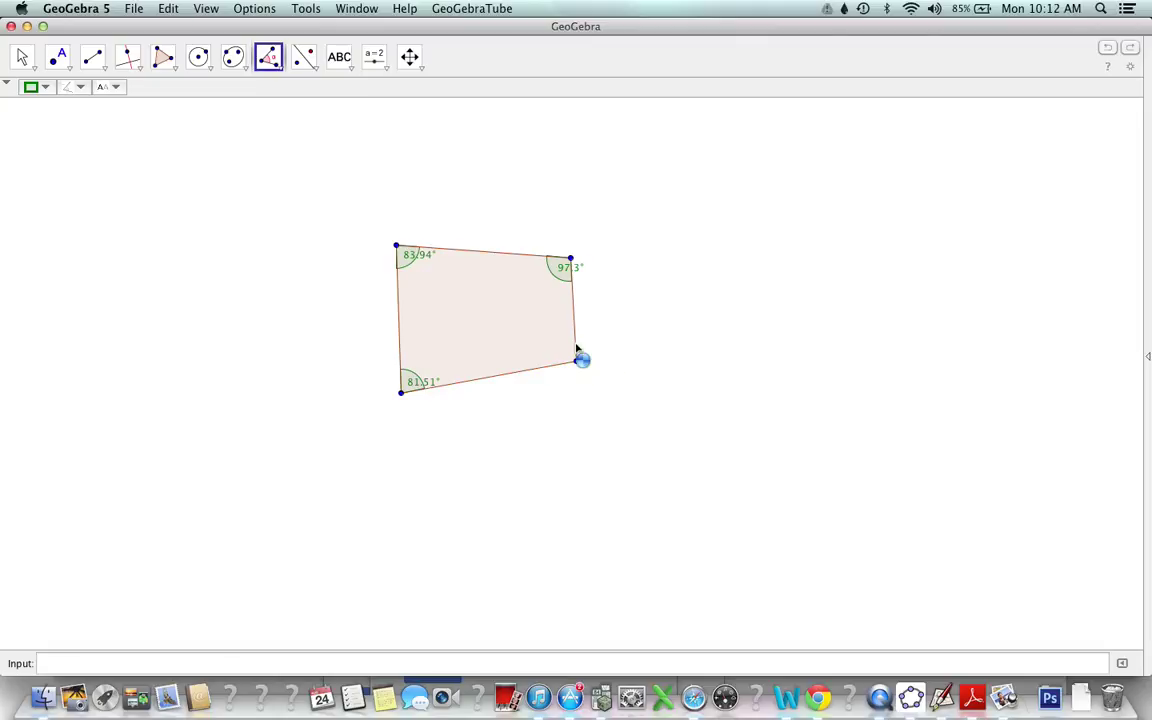
click(172, 9)
click(172, 9)
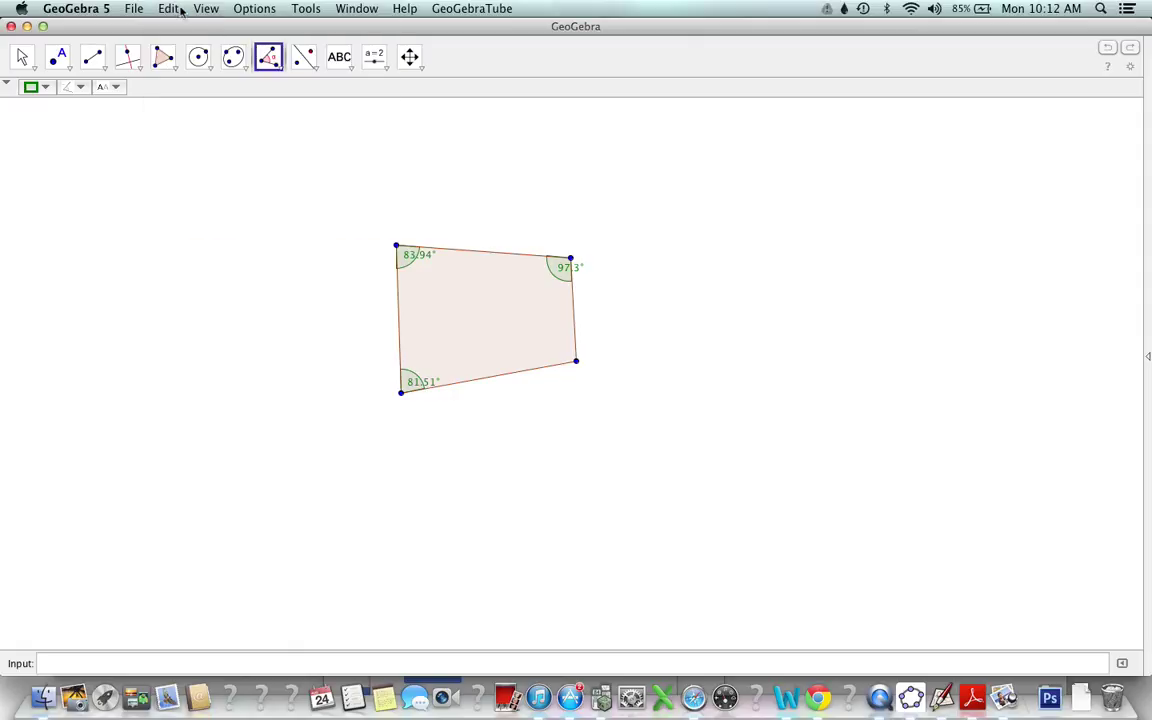
click(576, 350)
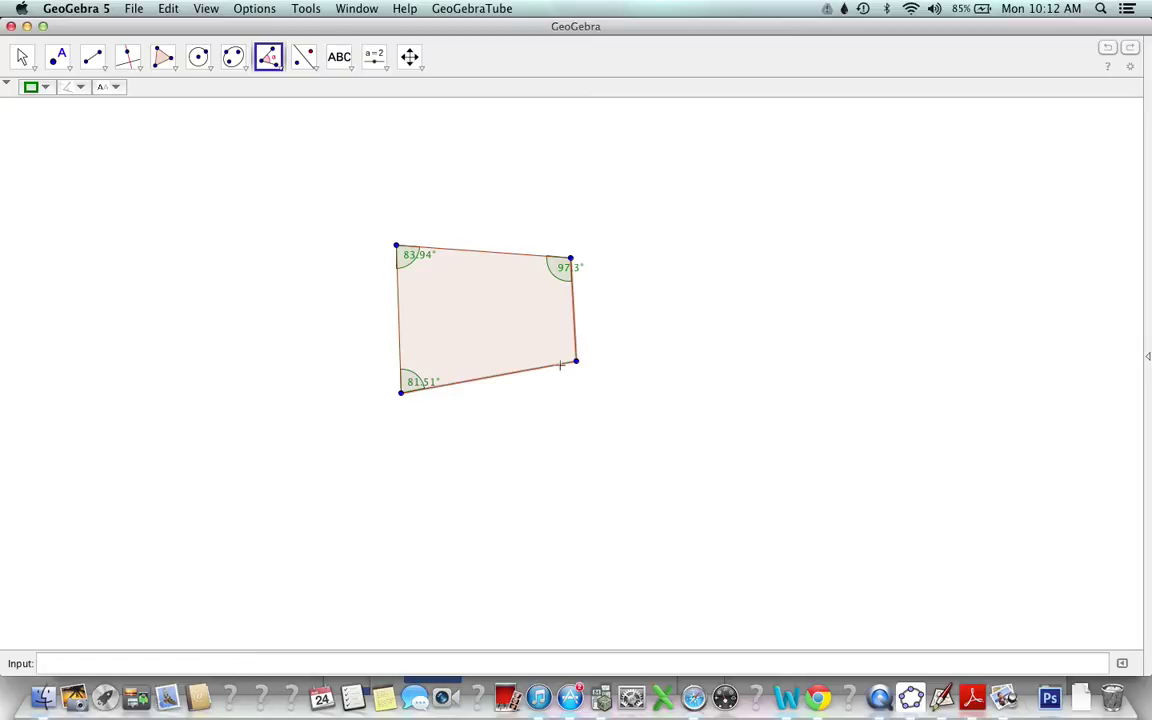
click(560, 364)
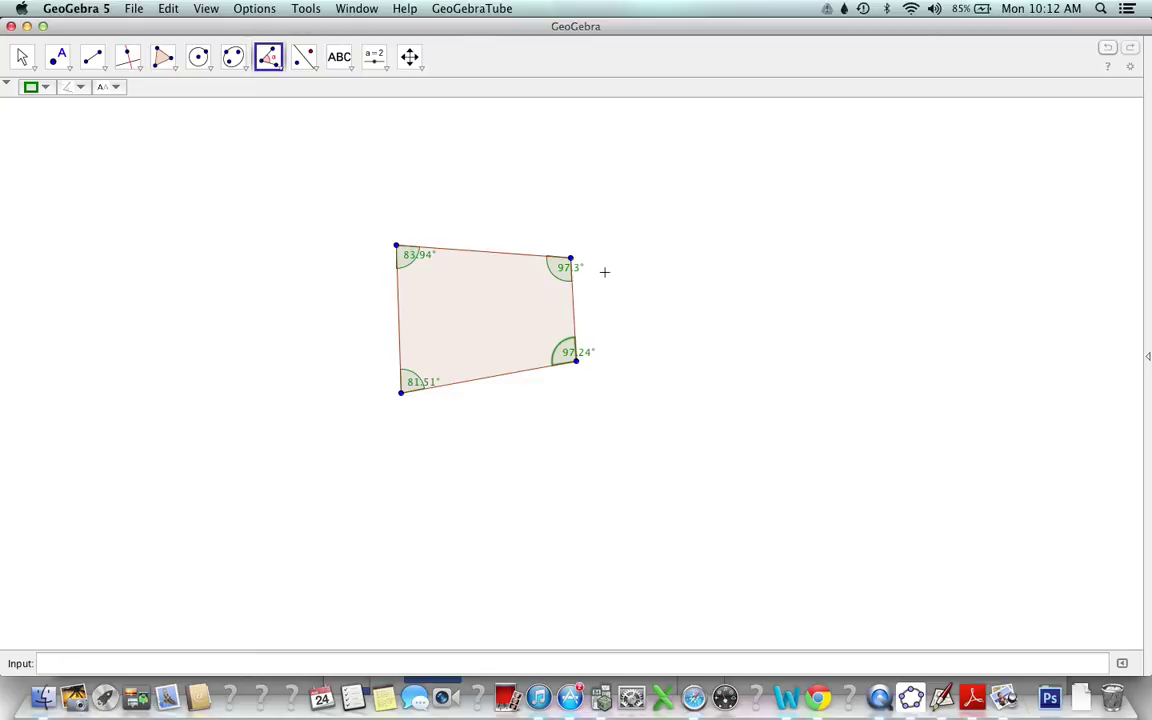
click(401, 392)
Draw an infinite line through the bottom-left and bottom-right vertices, extending the bottom side.
click(106, 72)
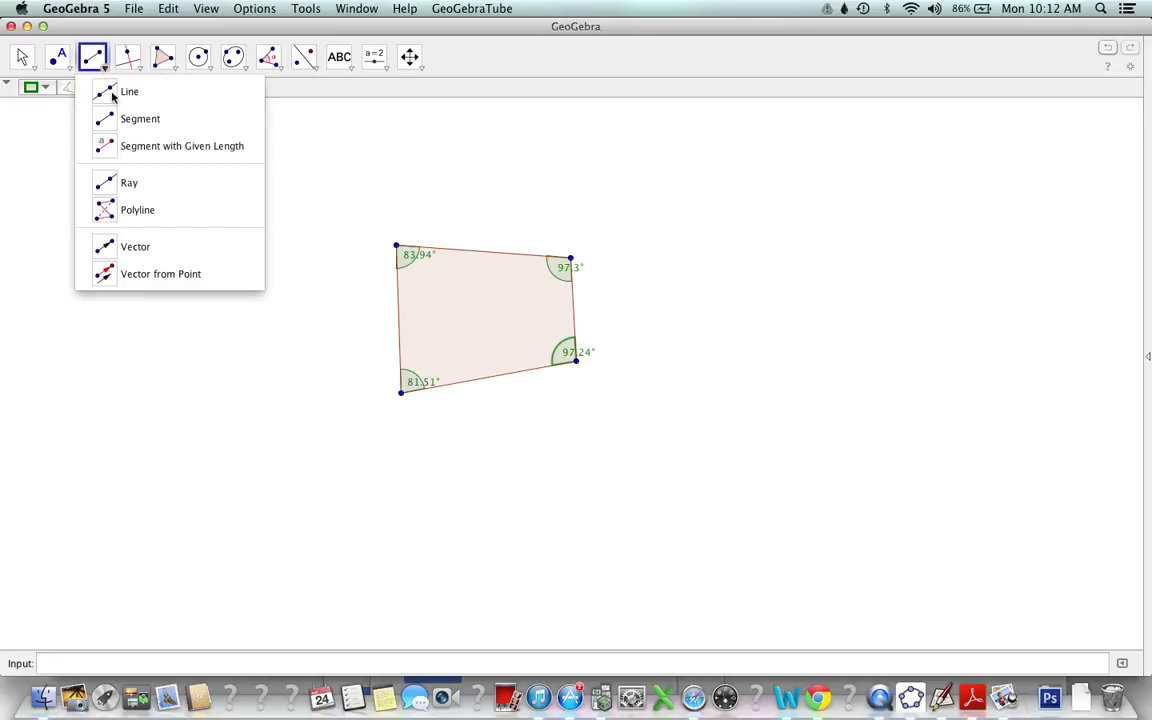
click(113, 93)
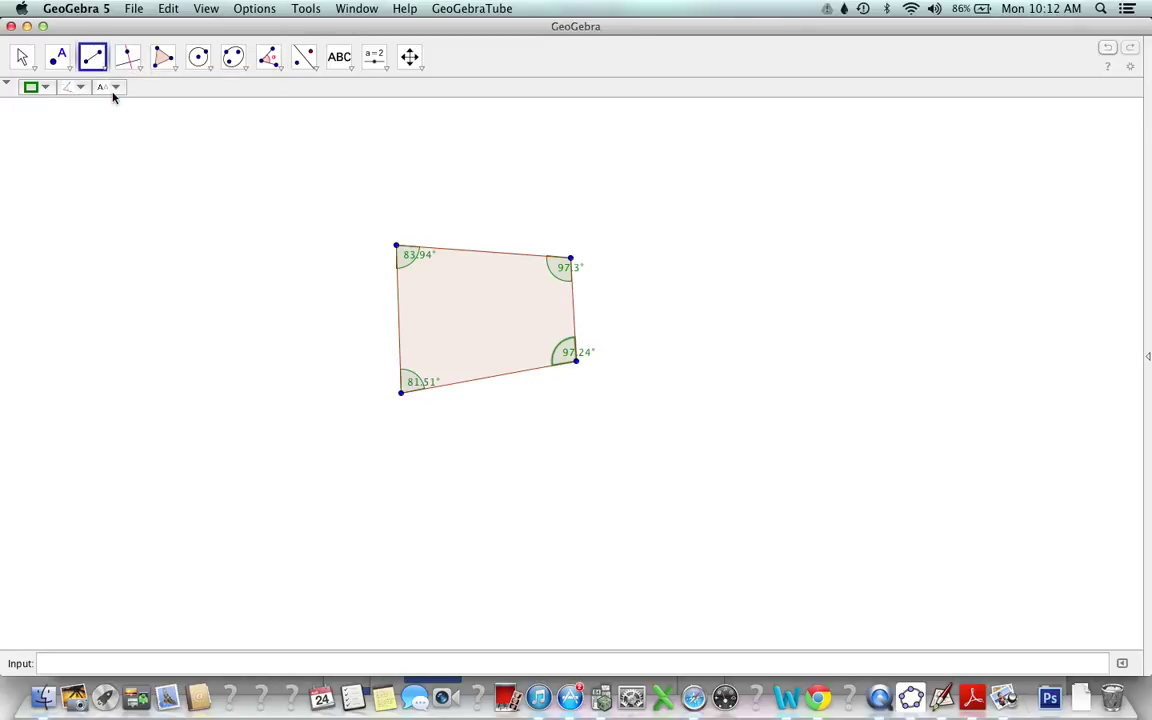
click(400, 393)
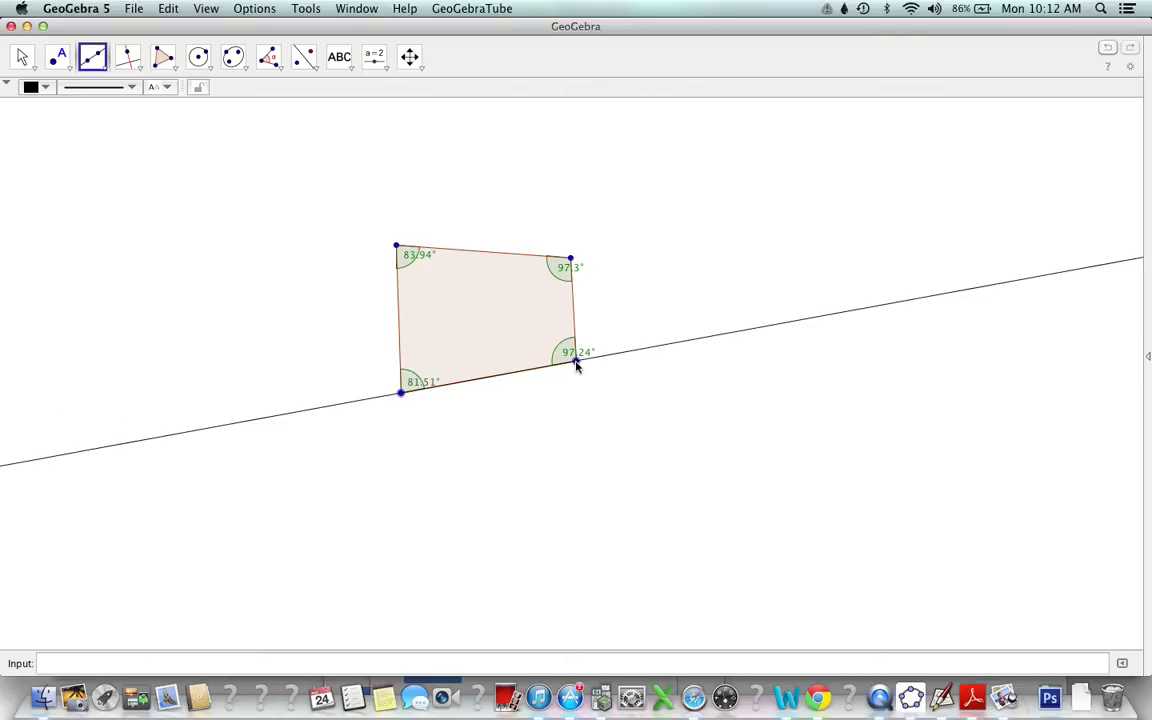
click(575, 362)
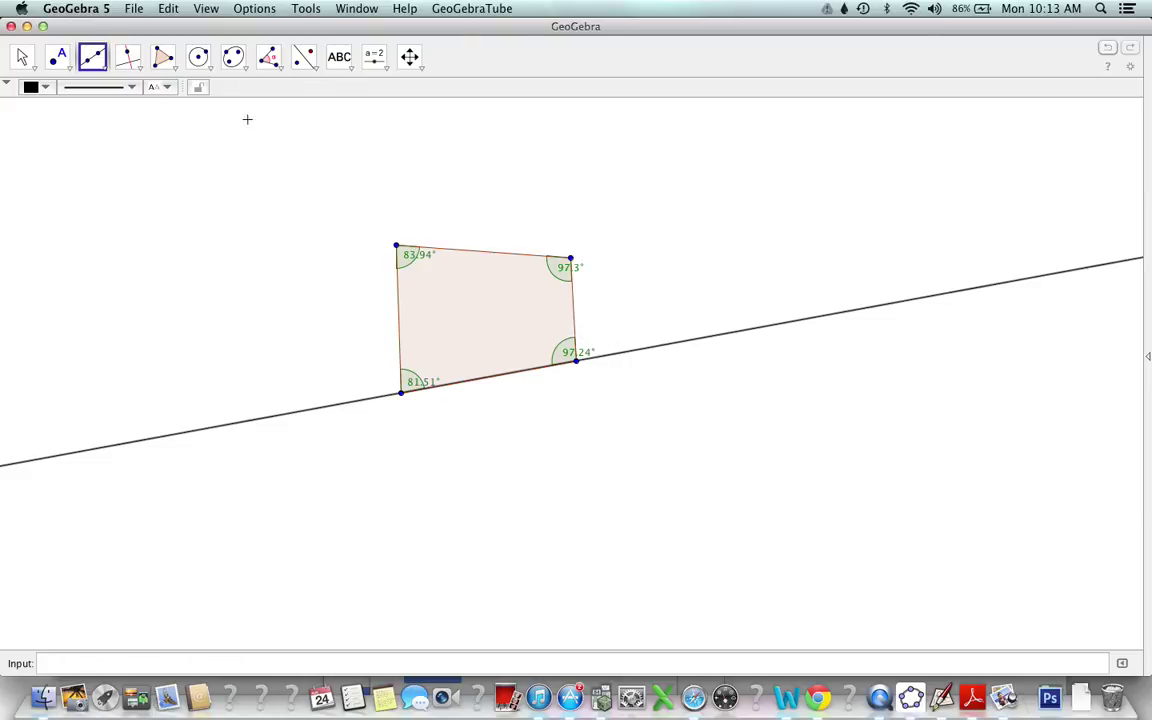
Try measuring the angle between the right side and the line, then undo the 262.76° reflex result.
click(266, 58)
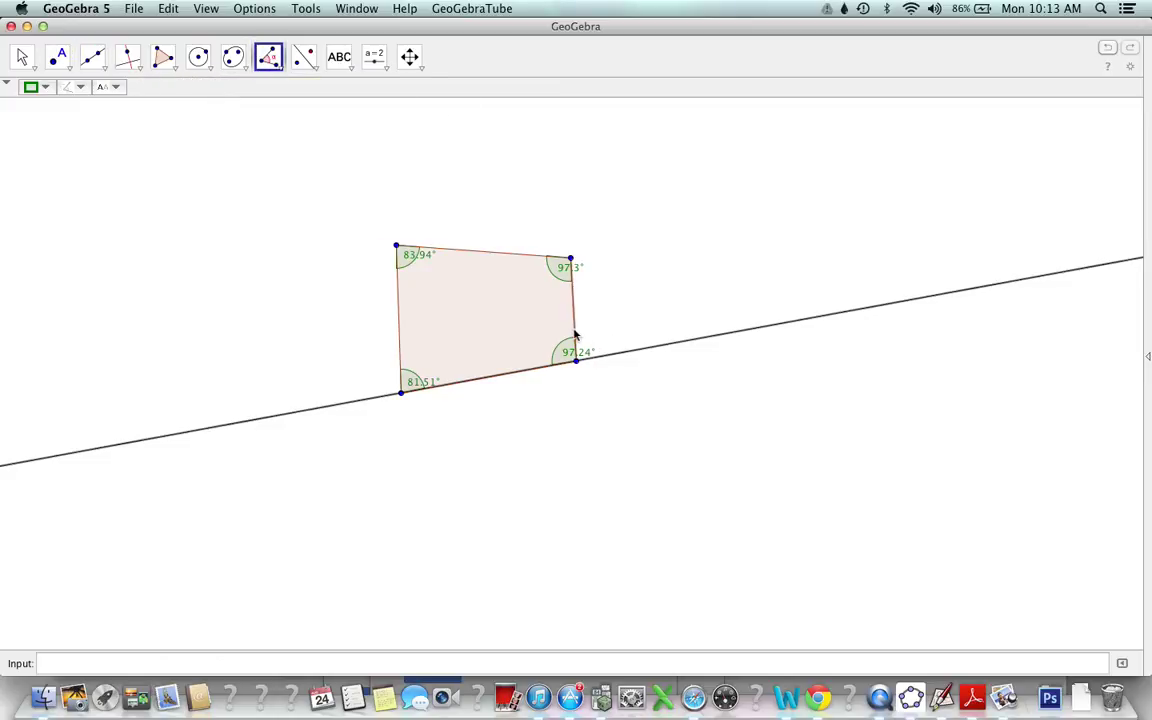
click(575, 334)
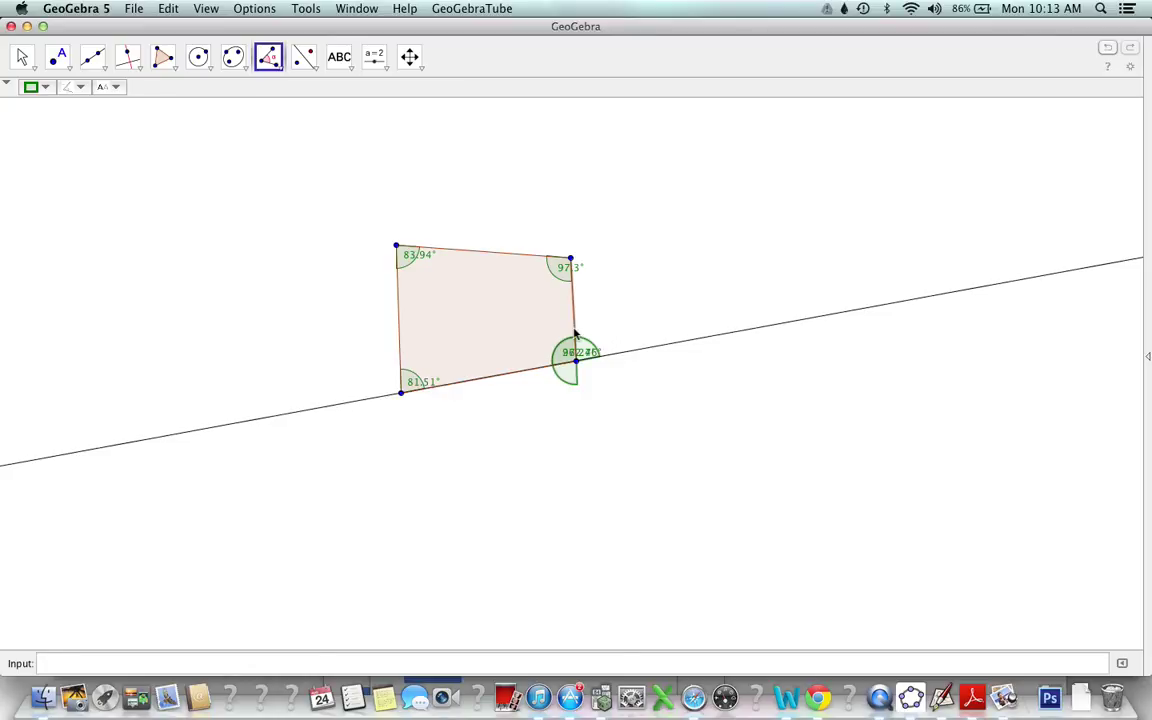
key(super+z)
Drag the 97.24°, 97.3° and 81.51° labels inside the quadrilateral, undoing an accidental figure move.
click(25, 58)
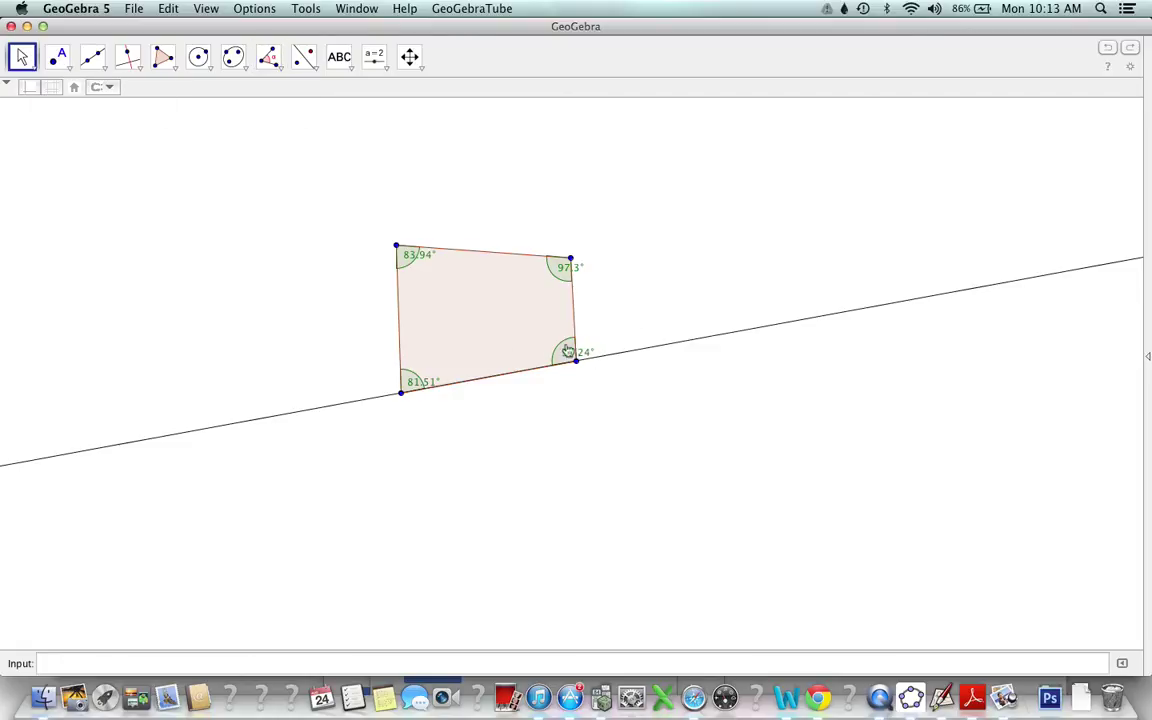
drag(567, 350, 532, 336)
drag(572, 266, 545, 274)
drag(416, 257, 437, 275)
key(super+z)
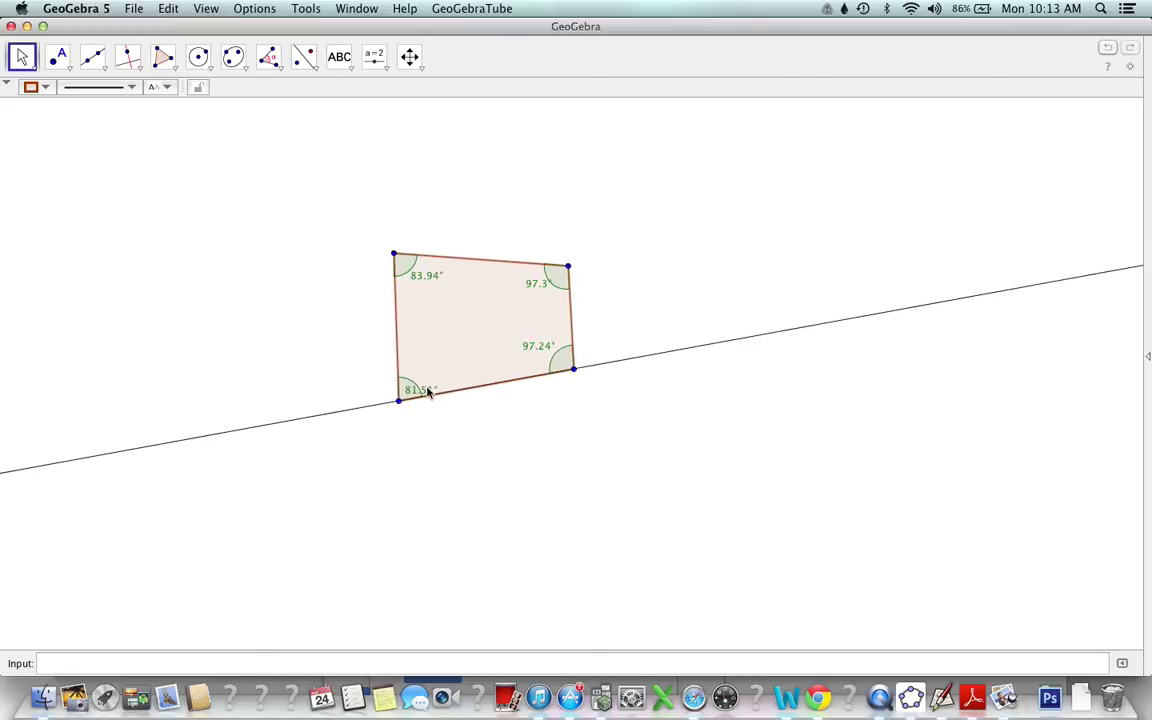
drag(429, 390, 436, 373)
Retry the angle between the right side and the bottom line, then undo the 262.76° reflex angle.
click(268, 57)
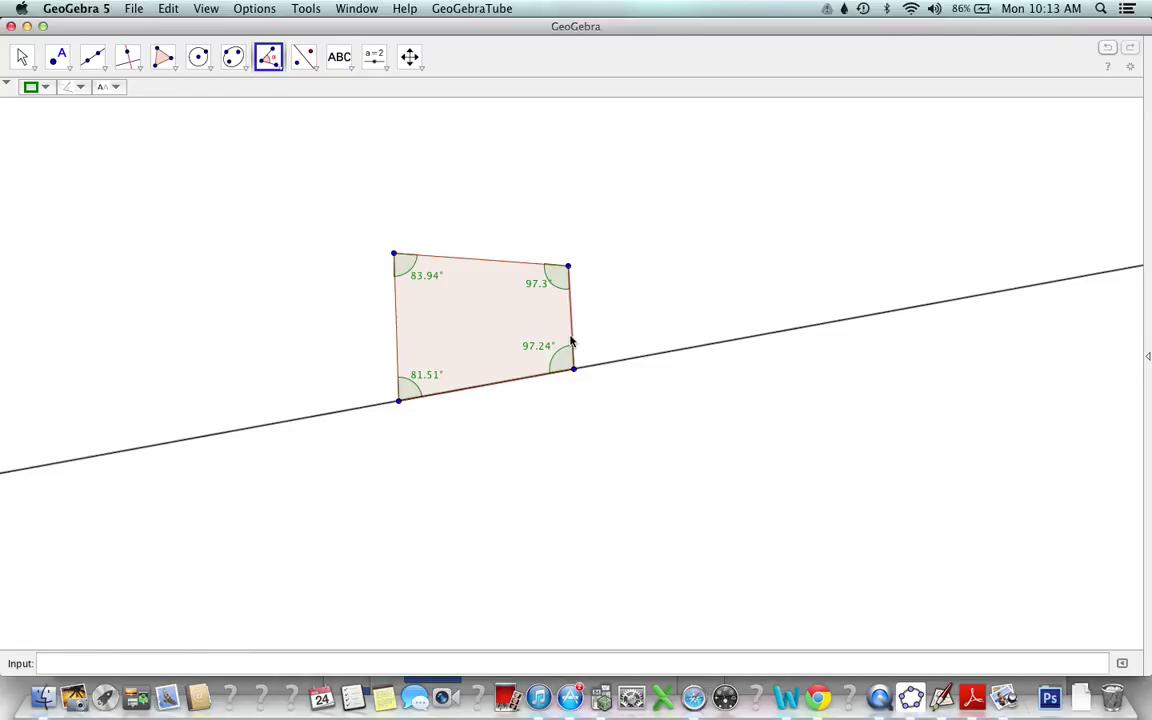
click(571, 342)
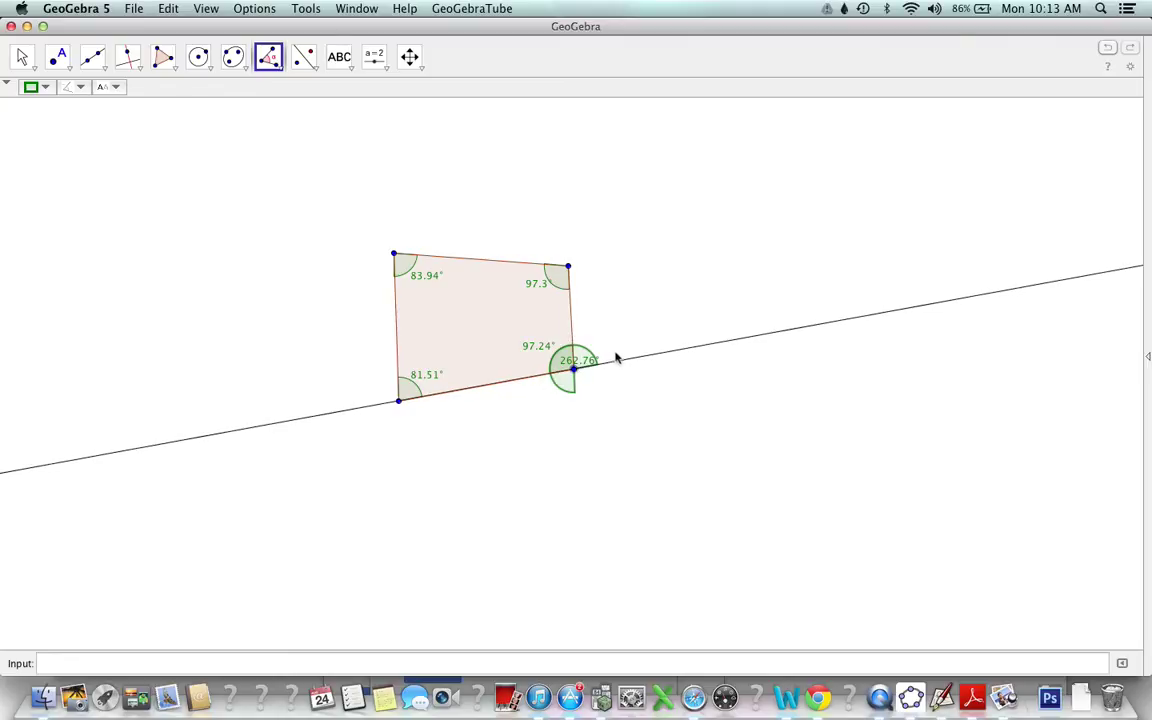
click(166, 8)
click(166, 27)
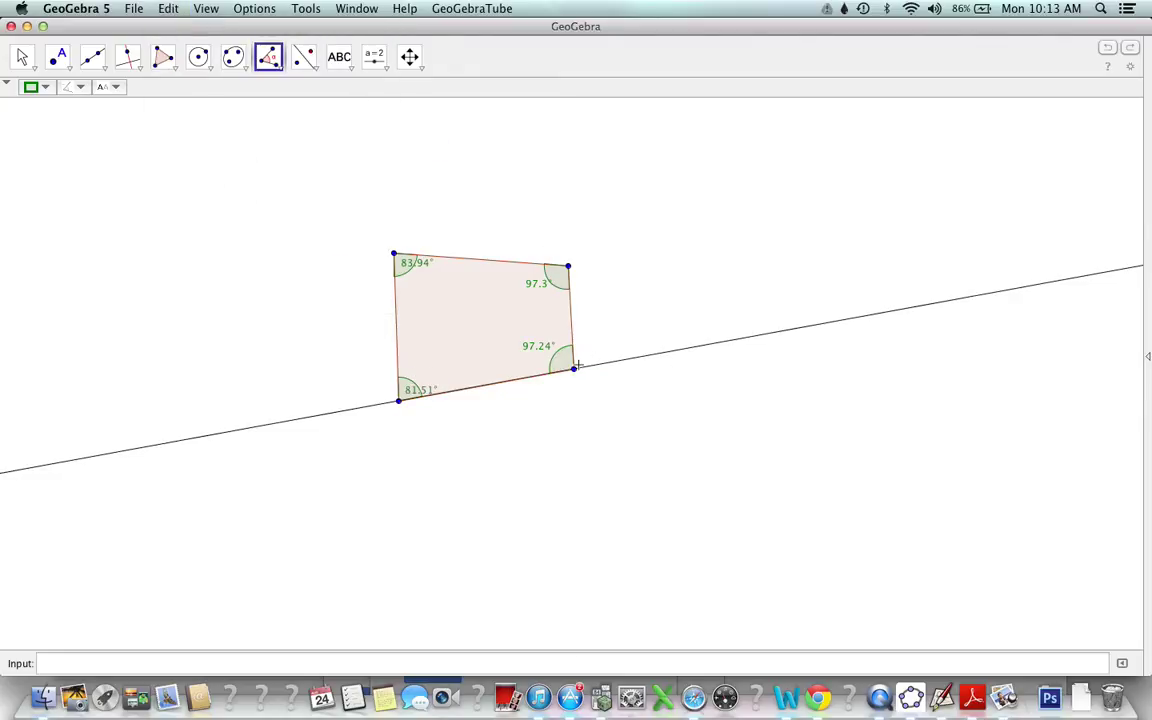
click(90, 60)
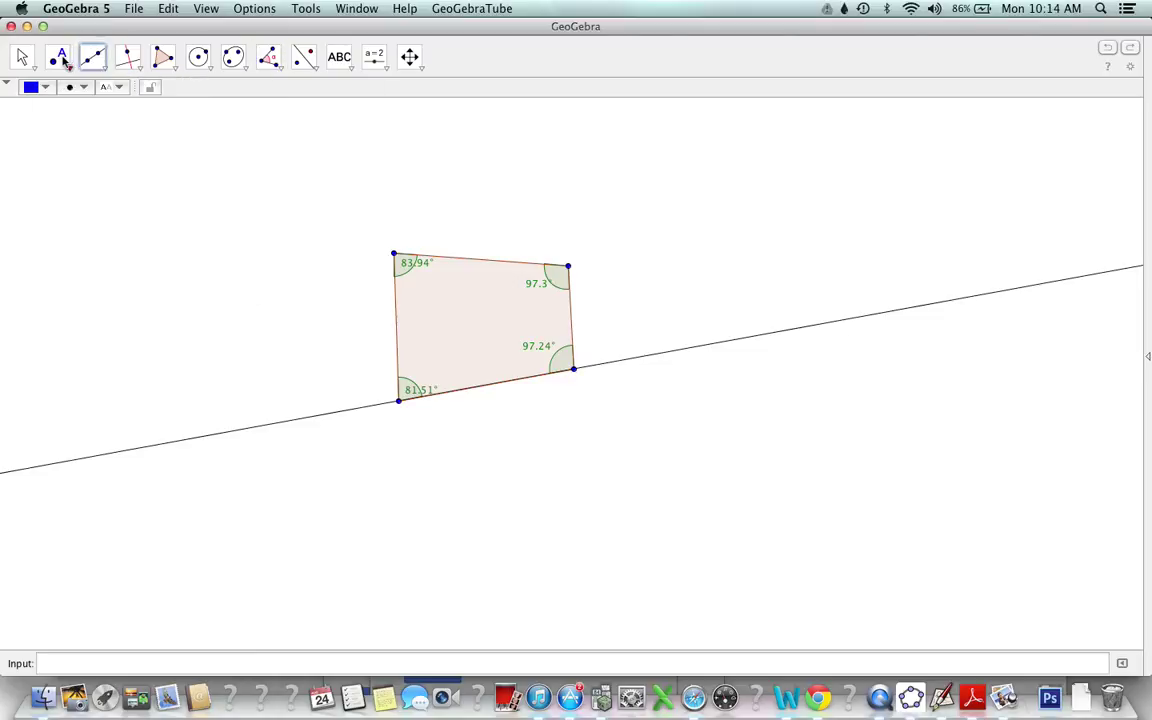
Add a point on the bottom line right of the shape, join it to the lower-right vertex, and measure there.
click(62, 58)
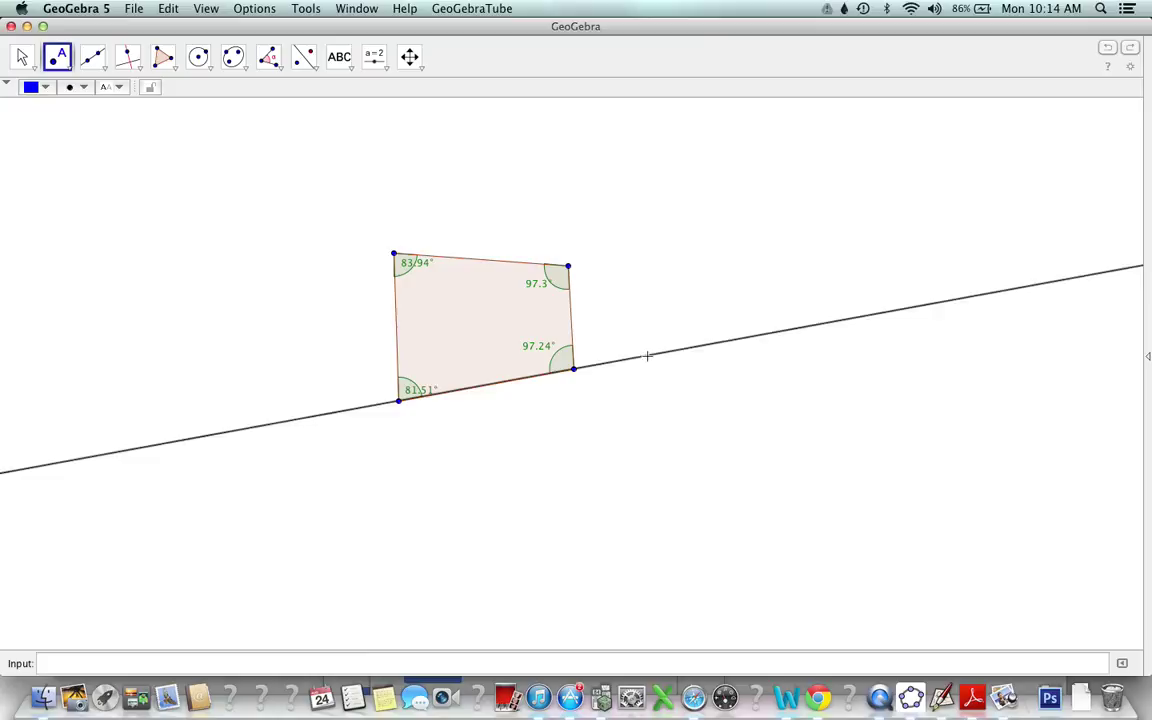
click(647, 356)
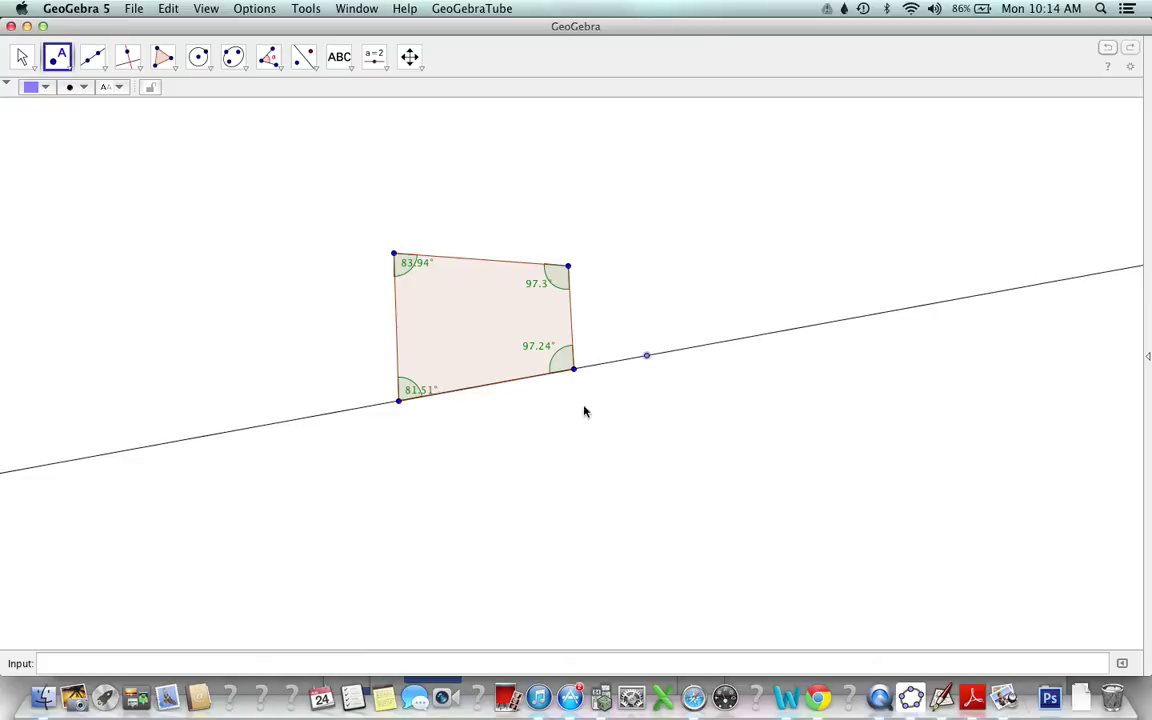
click(93, 58)
click(115, 123)
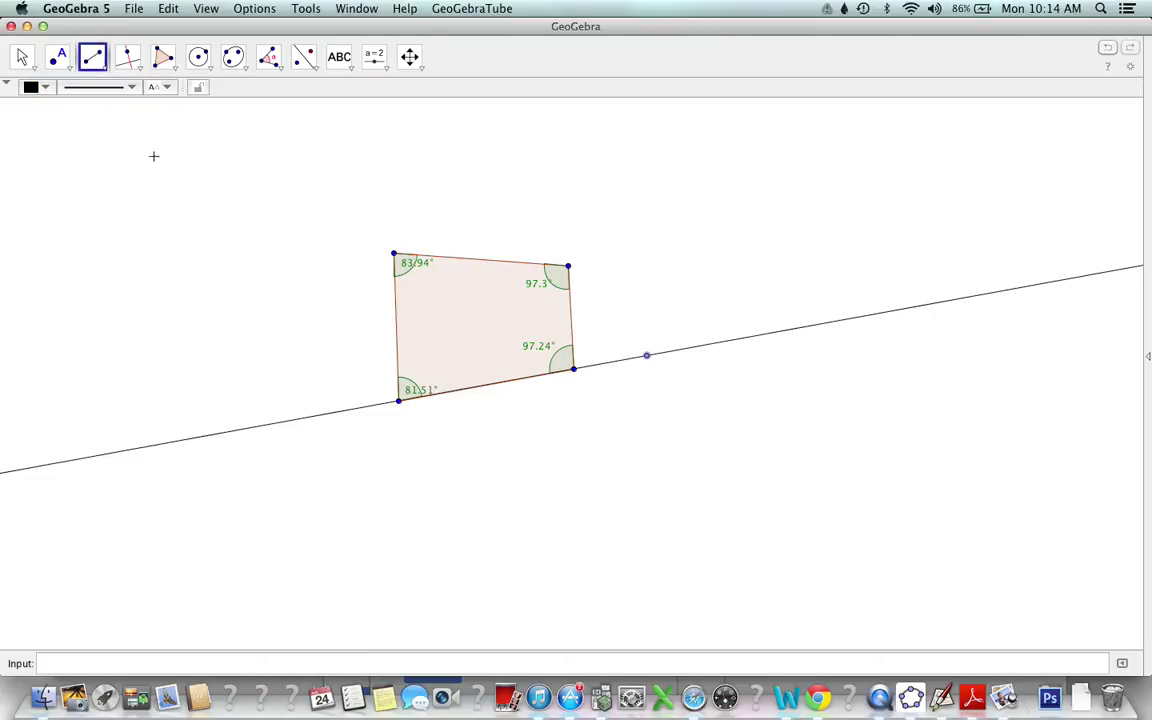
click(573, 370)
click(646, 357)
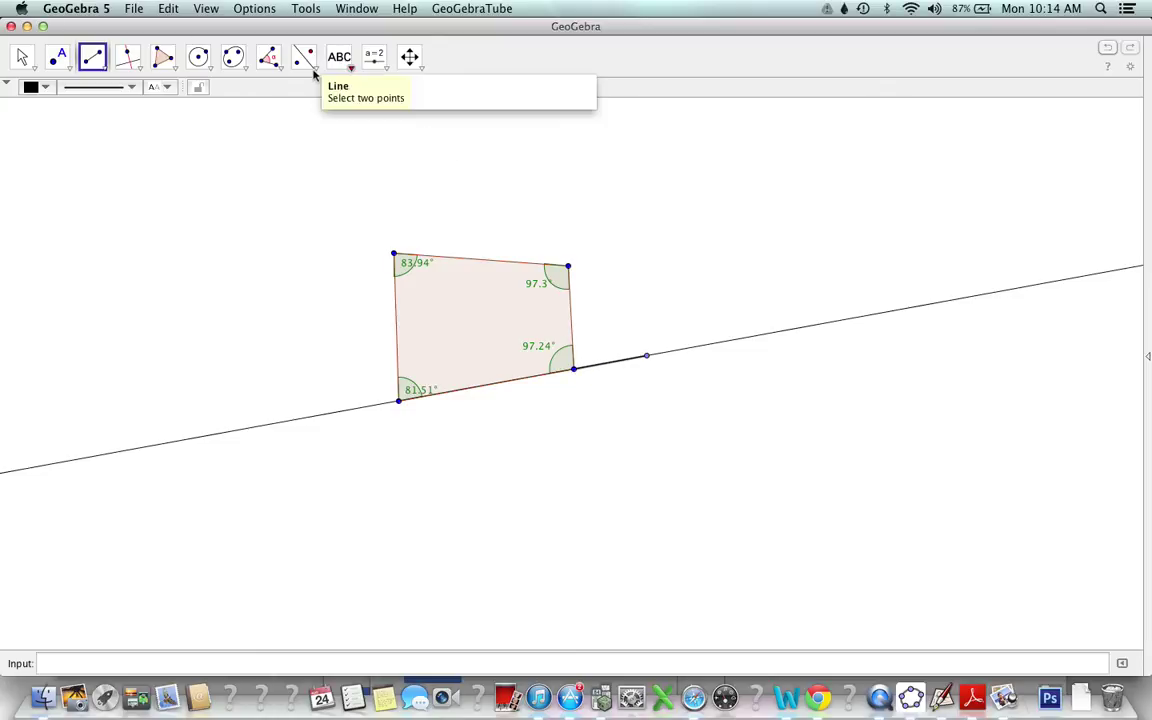
click(268, 56)
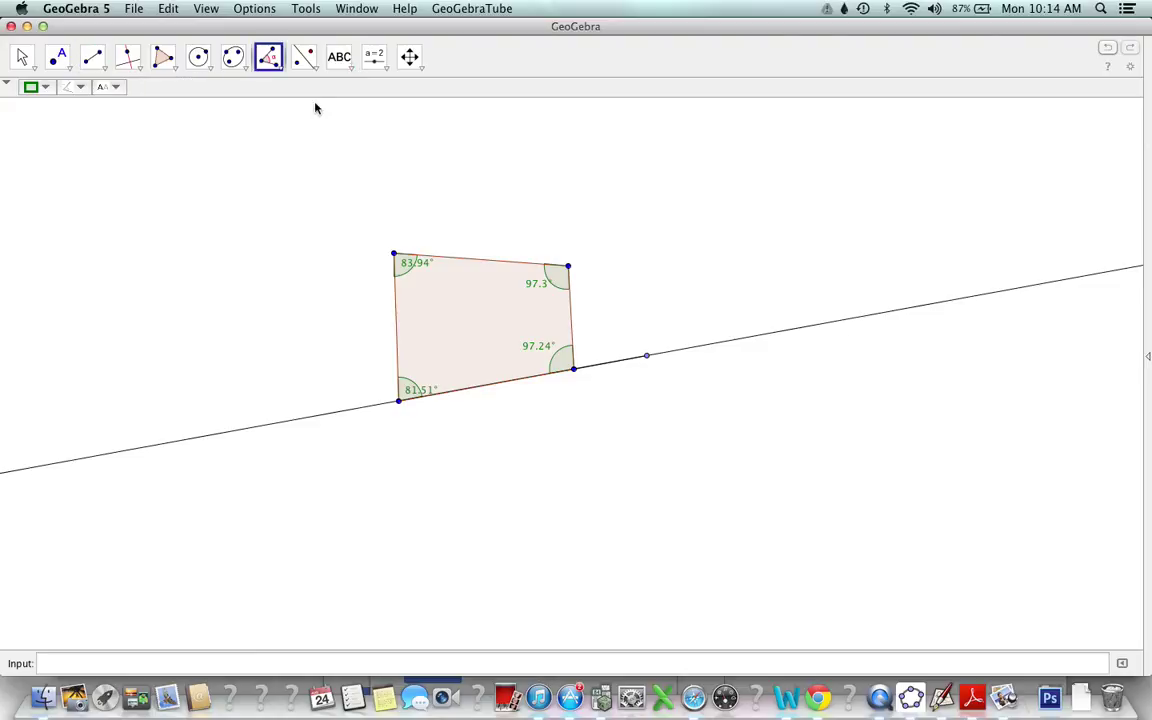
click(573, 352)
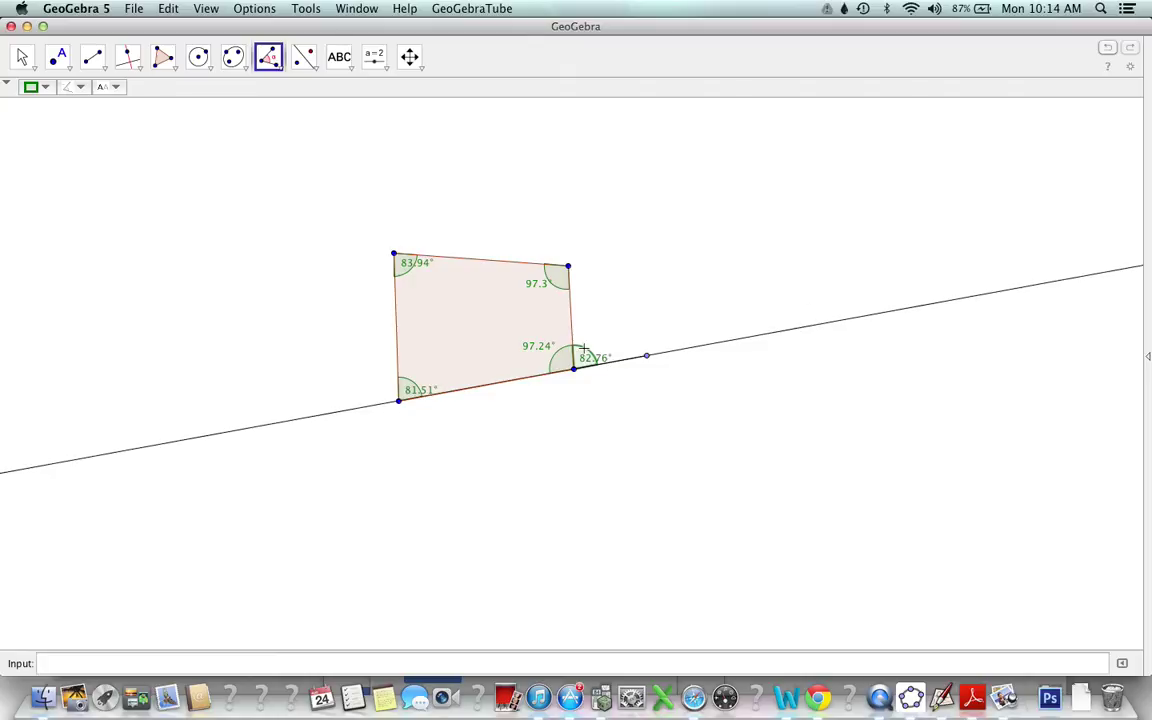
Complete the 82.76° exterior angle at the lower-right vertex using the upper-right vertex.
click(568, 268)
click(103, 68)
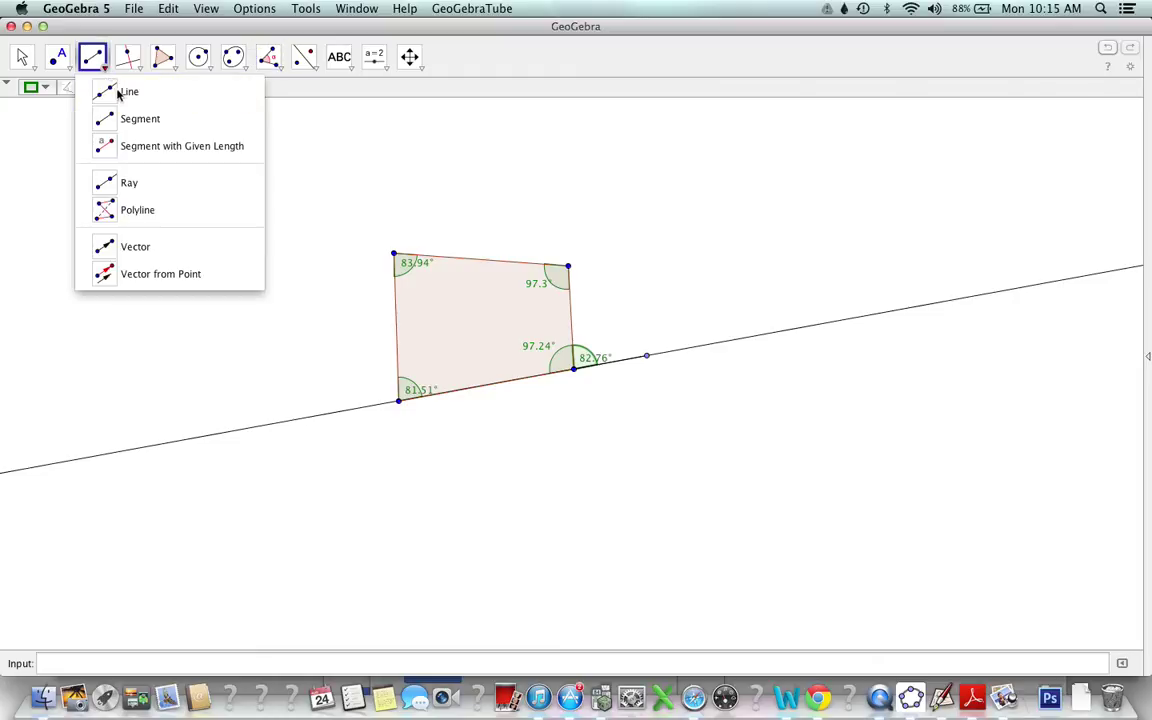
Extend the right side into a line through the lower-right and upper-right vertices.
click(125, 92)
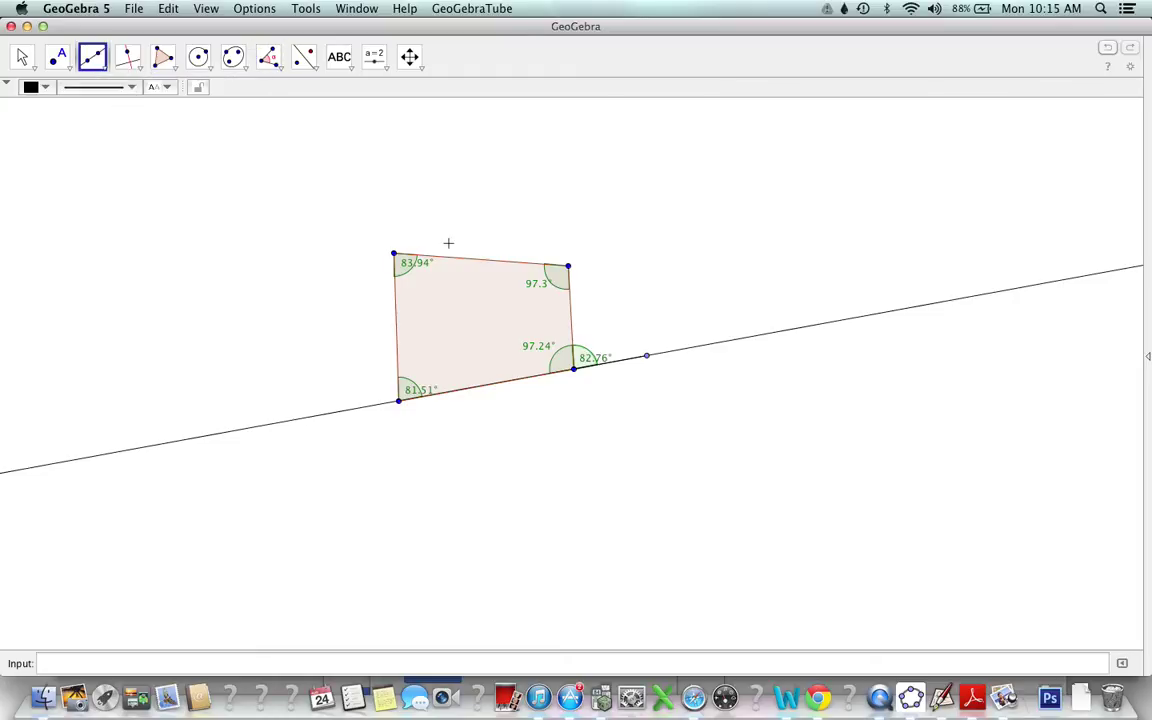
click(573, 369)
click(568, 267)
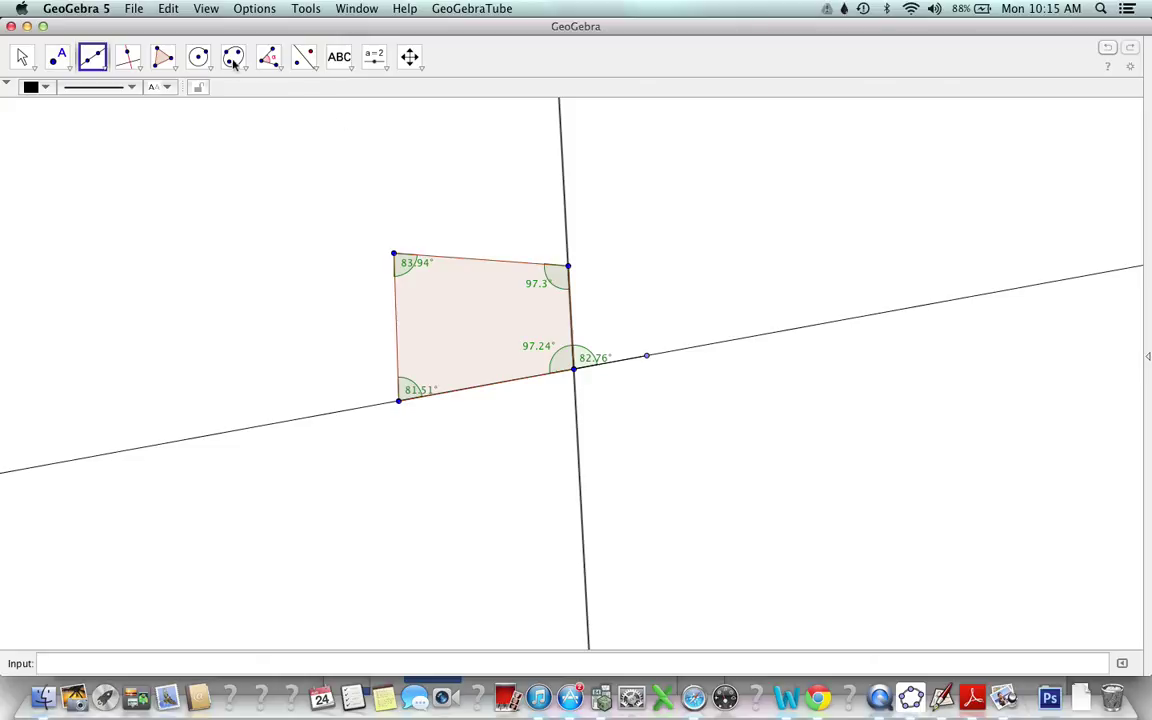
Measure the angle at the upper-right vertex, which comes out as a 262.7° reflex angle.
click(269, 58)
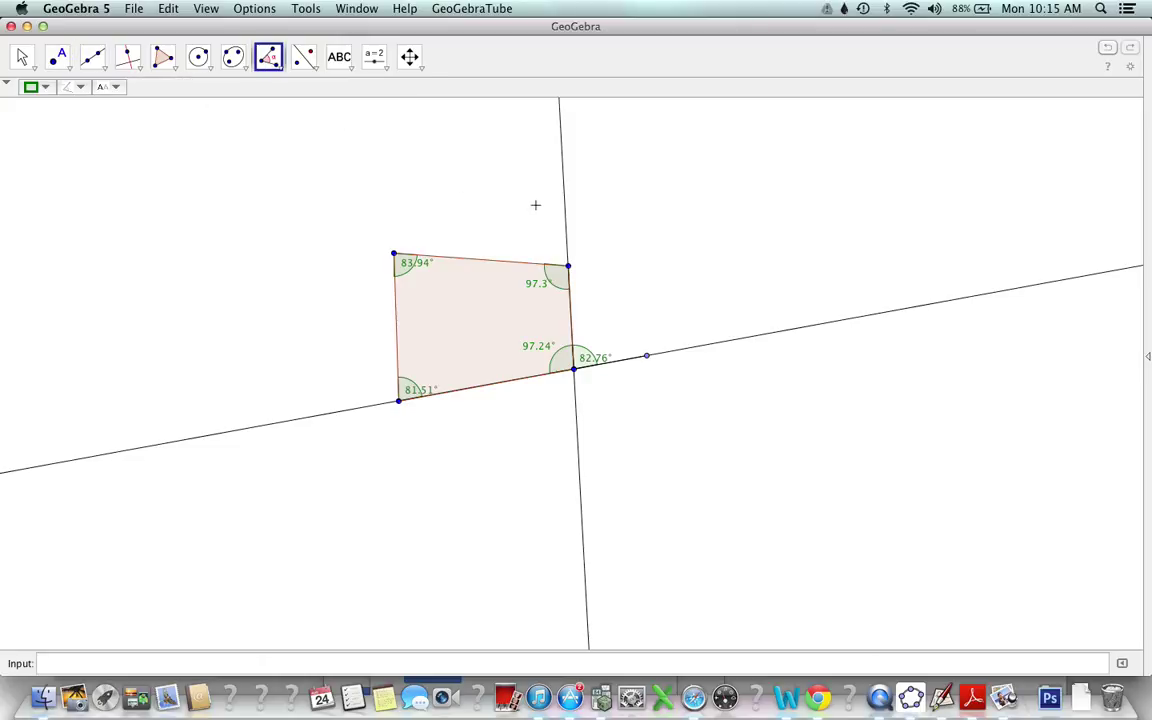
click(566, 248)
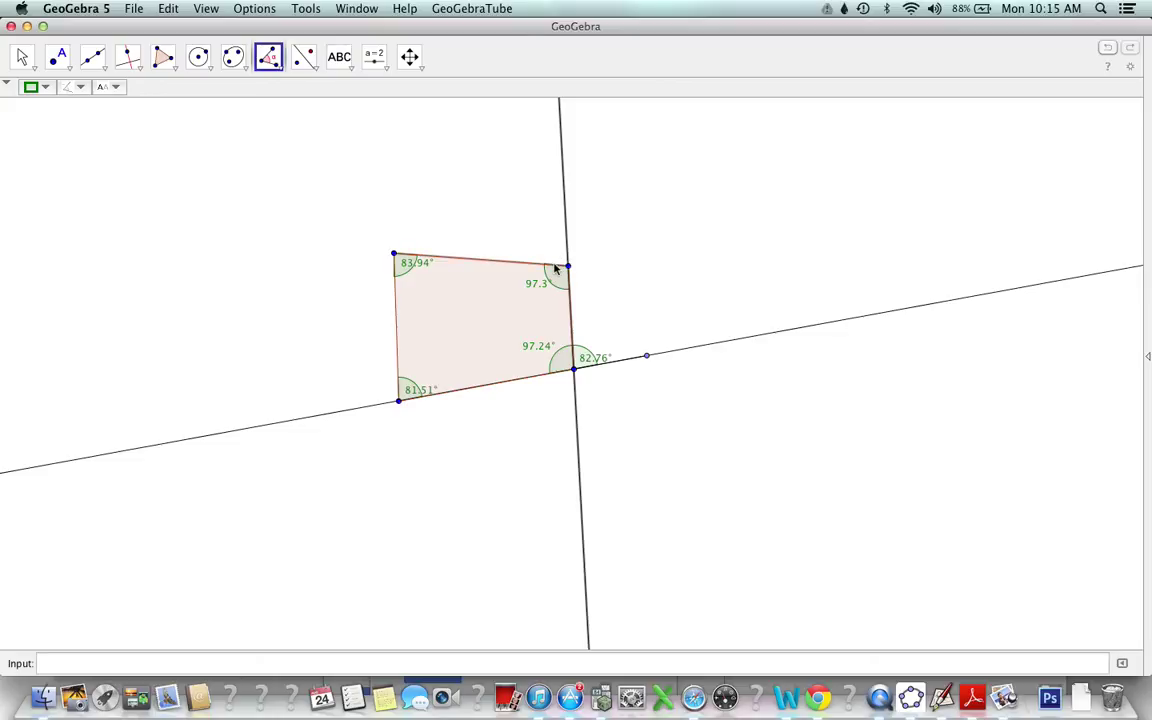
click(554, 263)
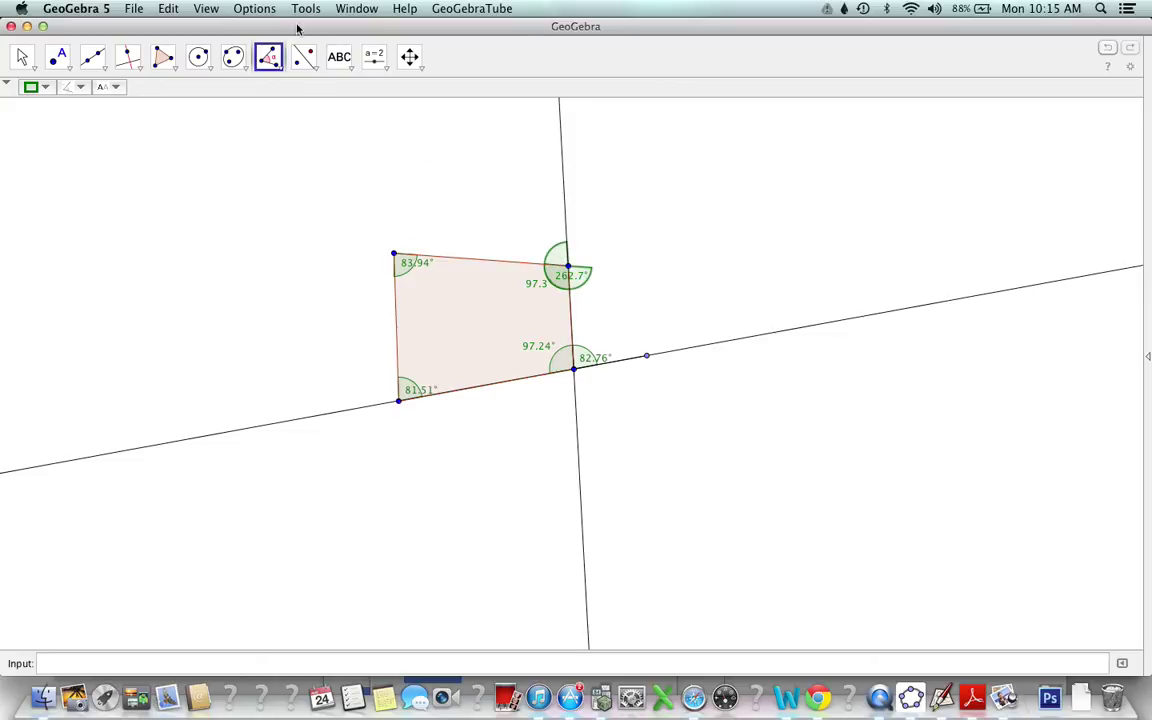
Undo the 262.7° reflex angle and cancel an unfinished segment from the upper-right vertex.
click(166, 9)
click(183, 30)
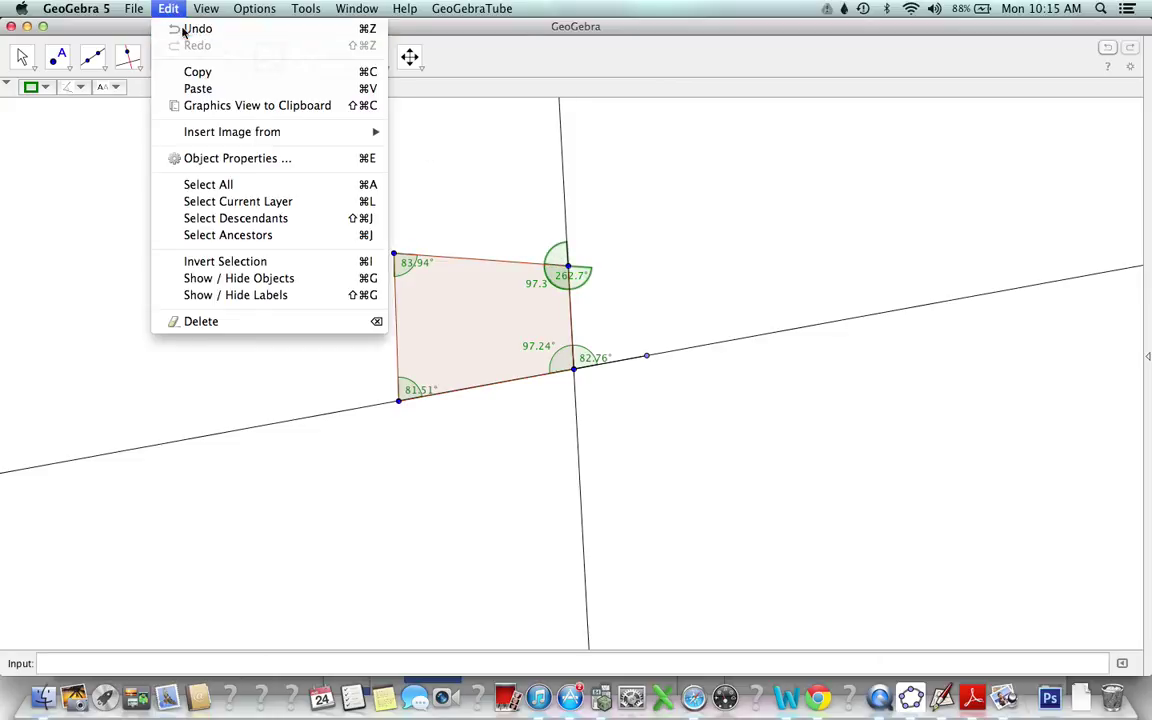
click(91, 58)
click(92, 59)
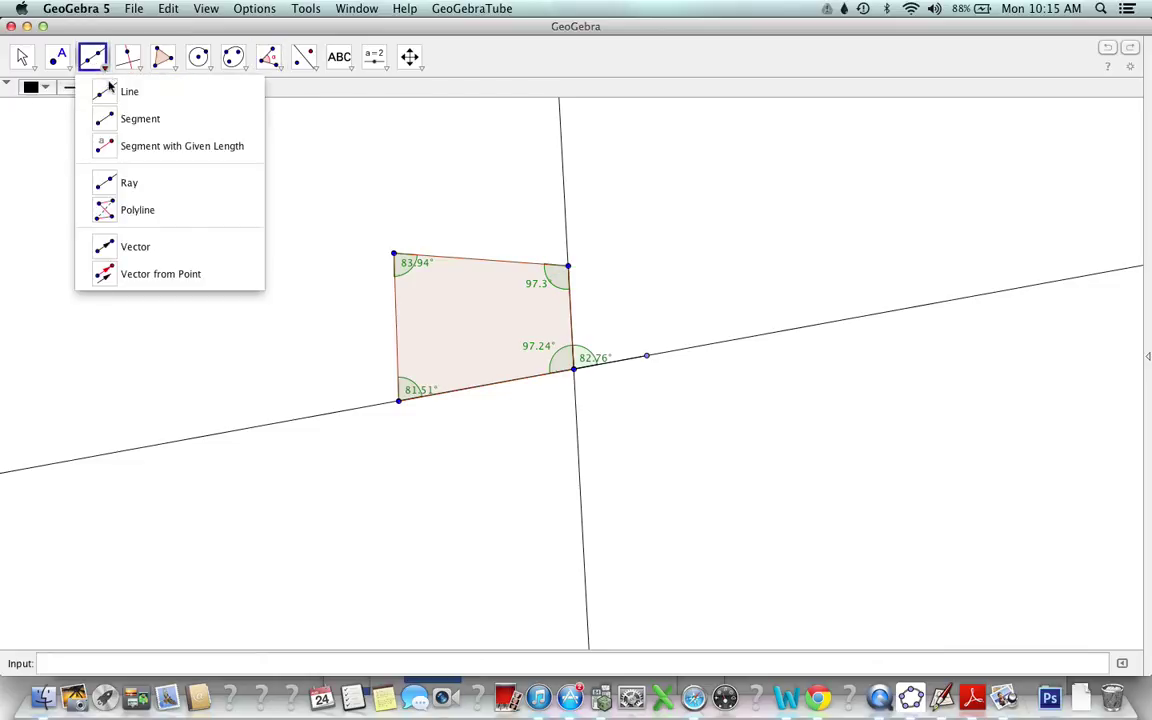
click(113, 121)
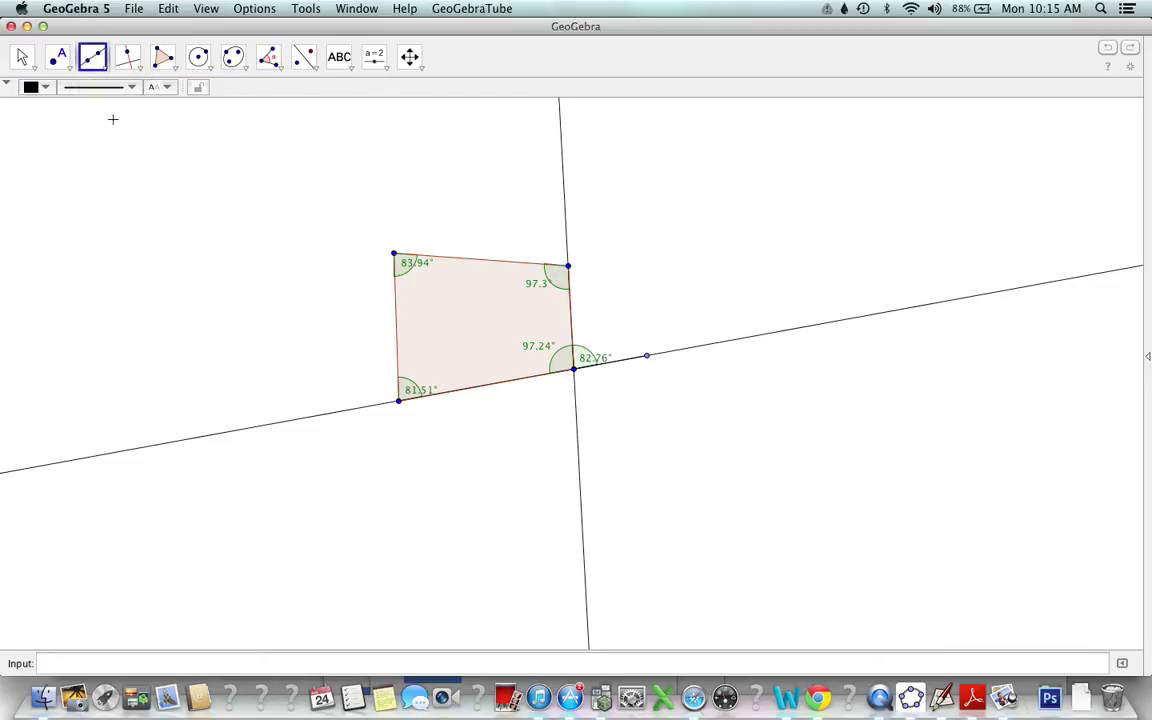
click(567, 265)
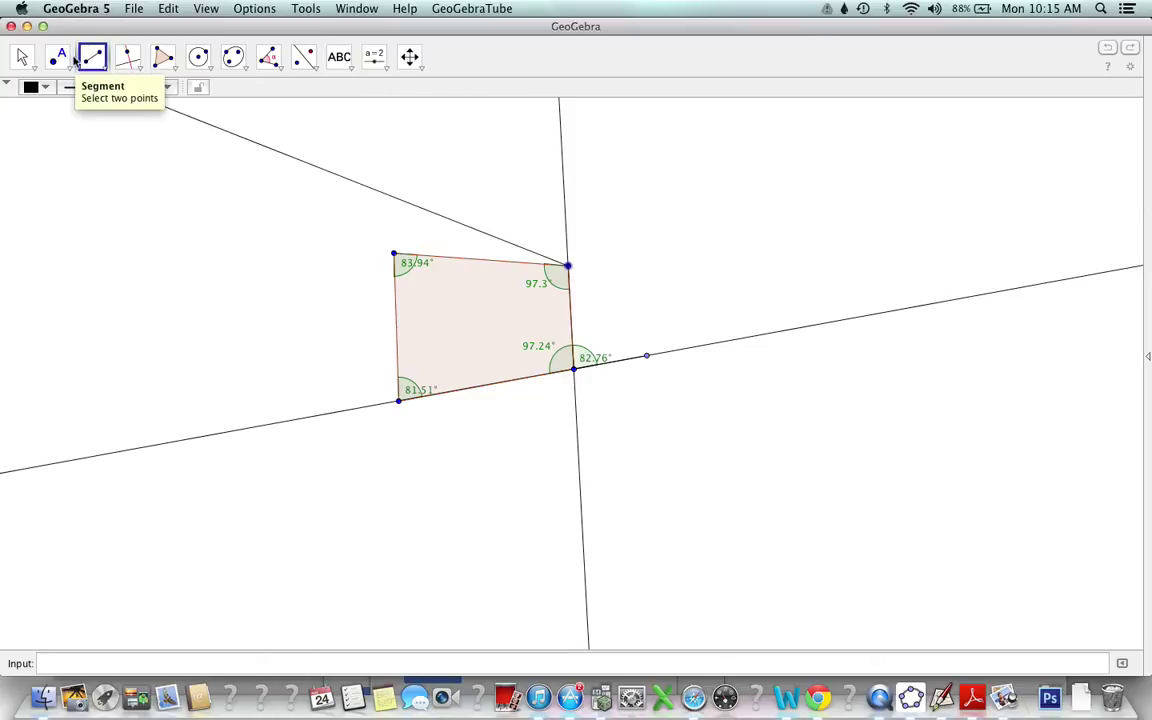
key(Escape)
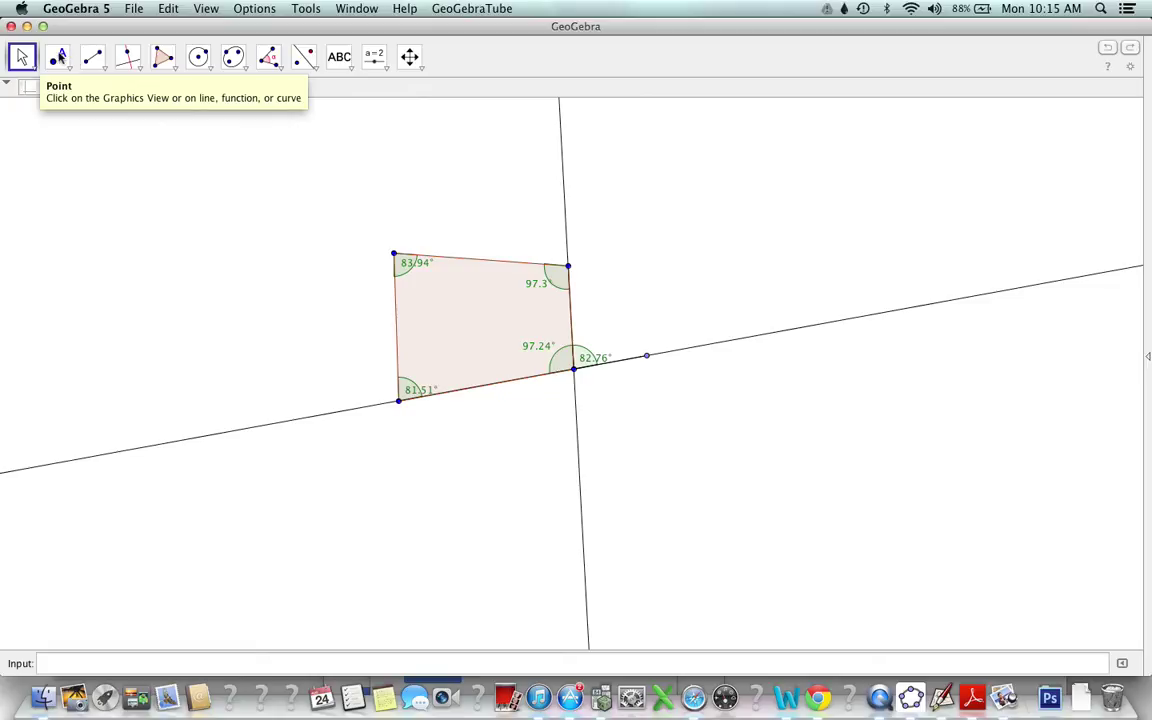
Add a point on the right-side line above the shape, join it to the vertex, and measure 82.7°.
click(72, 60)
click(563, 187)
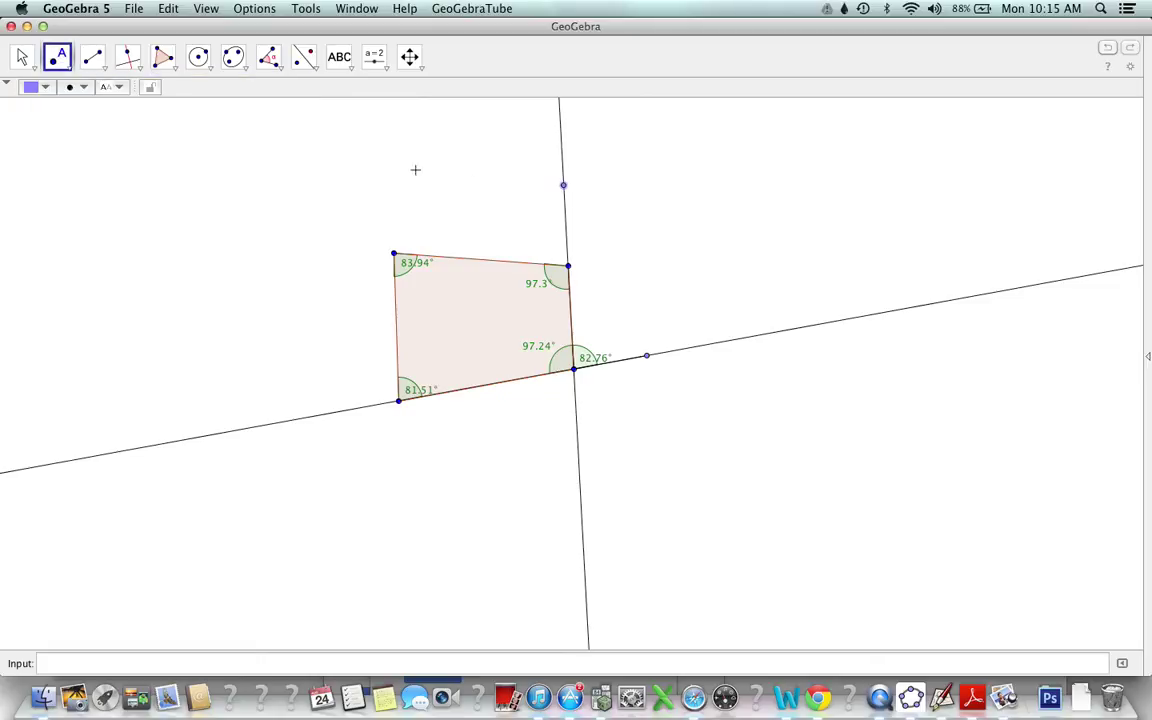
click(95, 56)
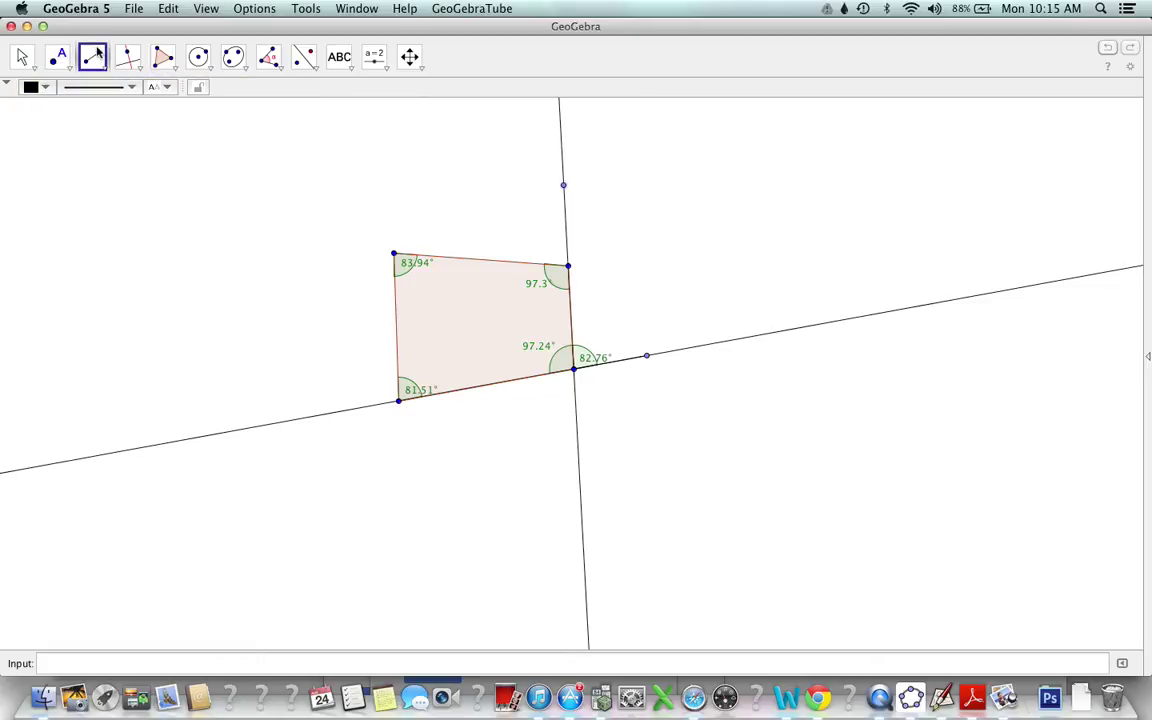
click(564, 187)
click(268, 56)
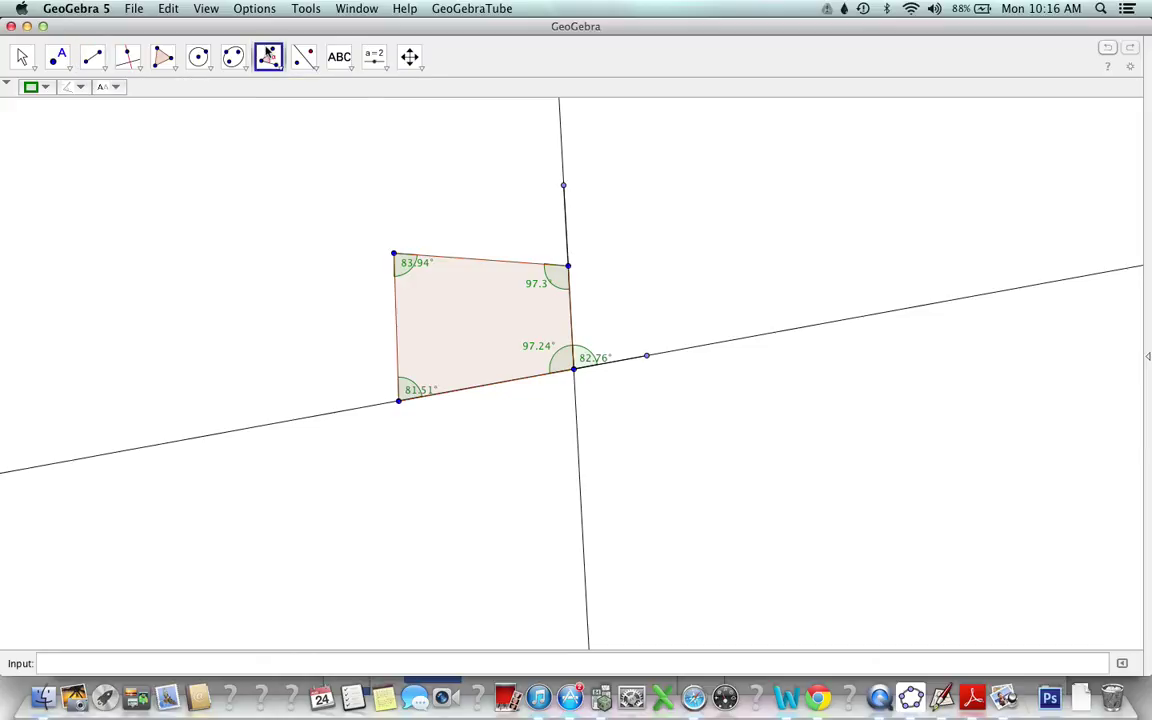
click(552, 264)
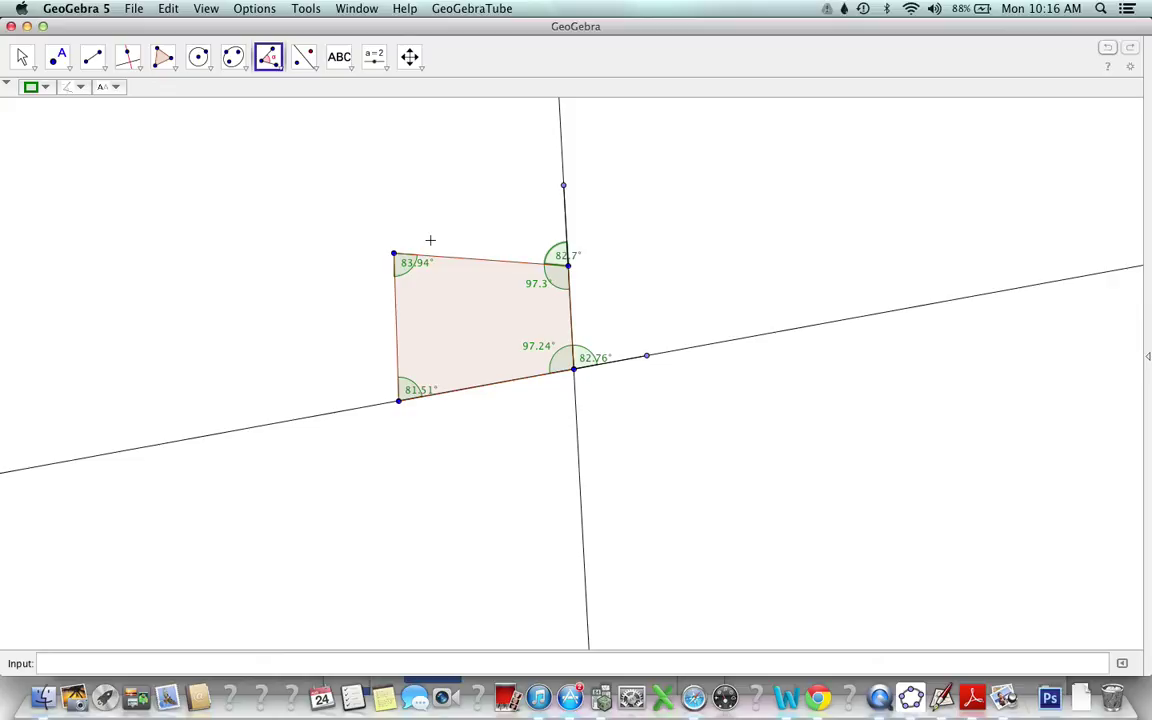
click(108, 73)
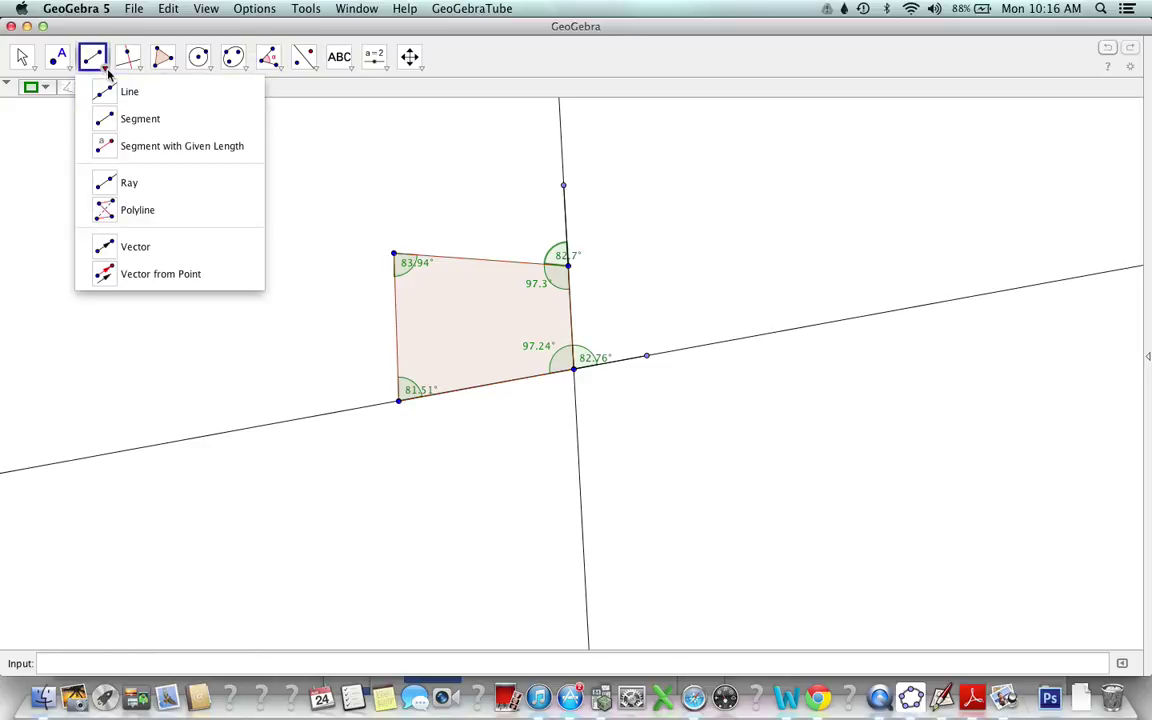
click(112, 90)
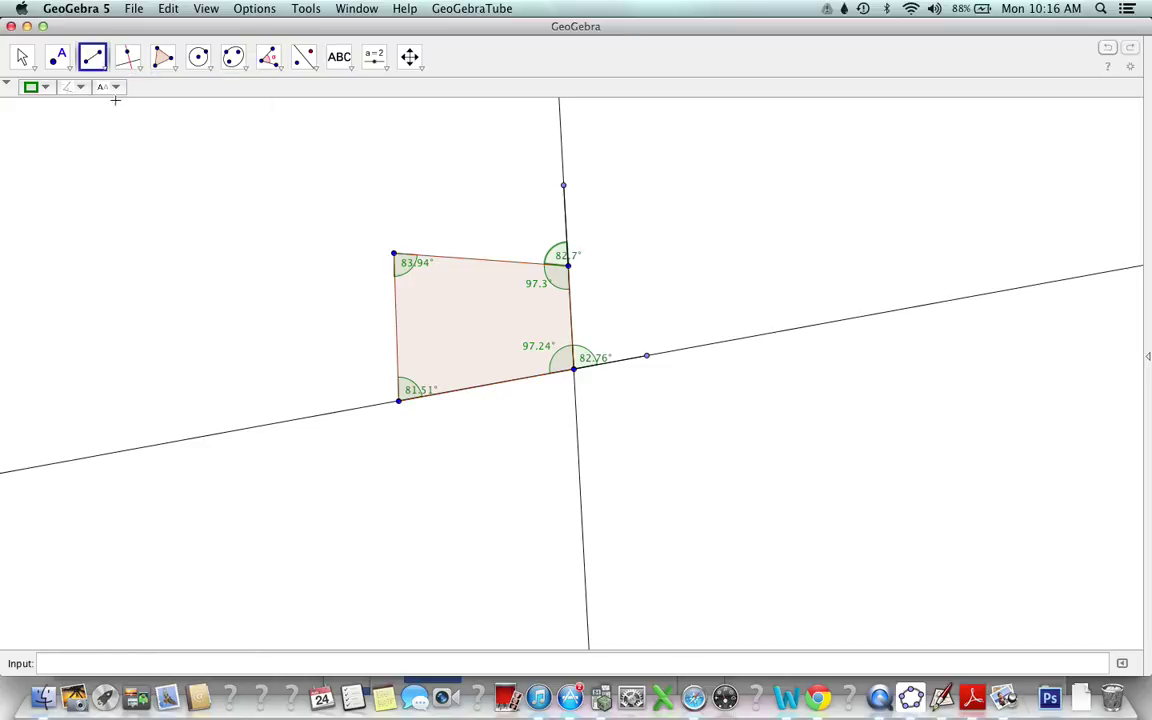
click(567, 263)
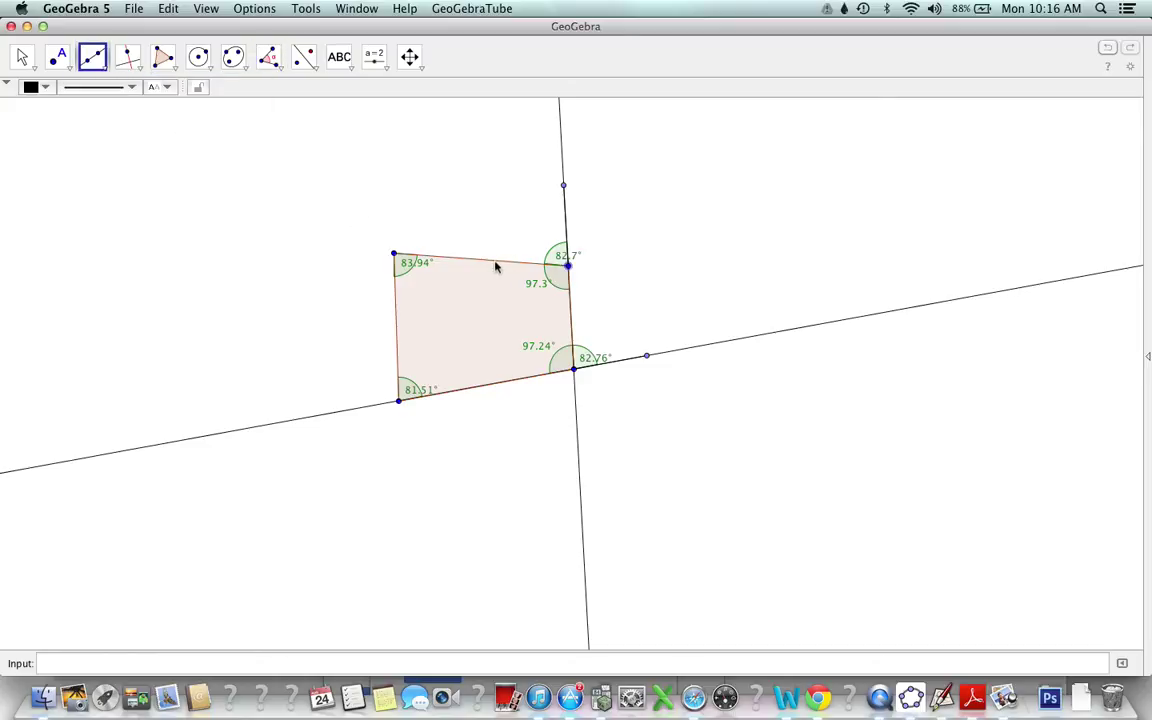
click(394, 256)
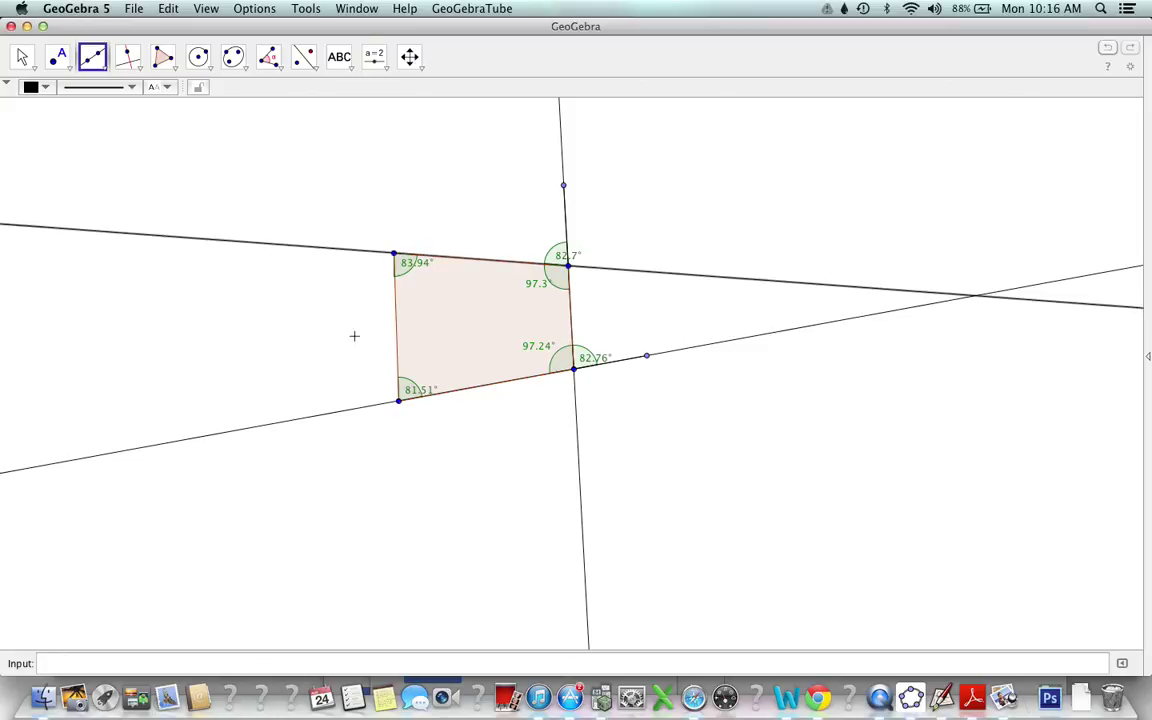
click(268, 57)
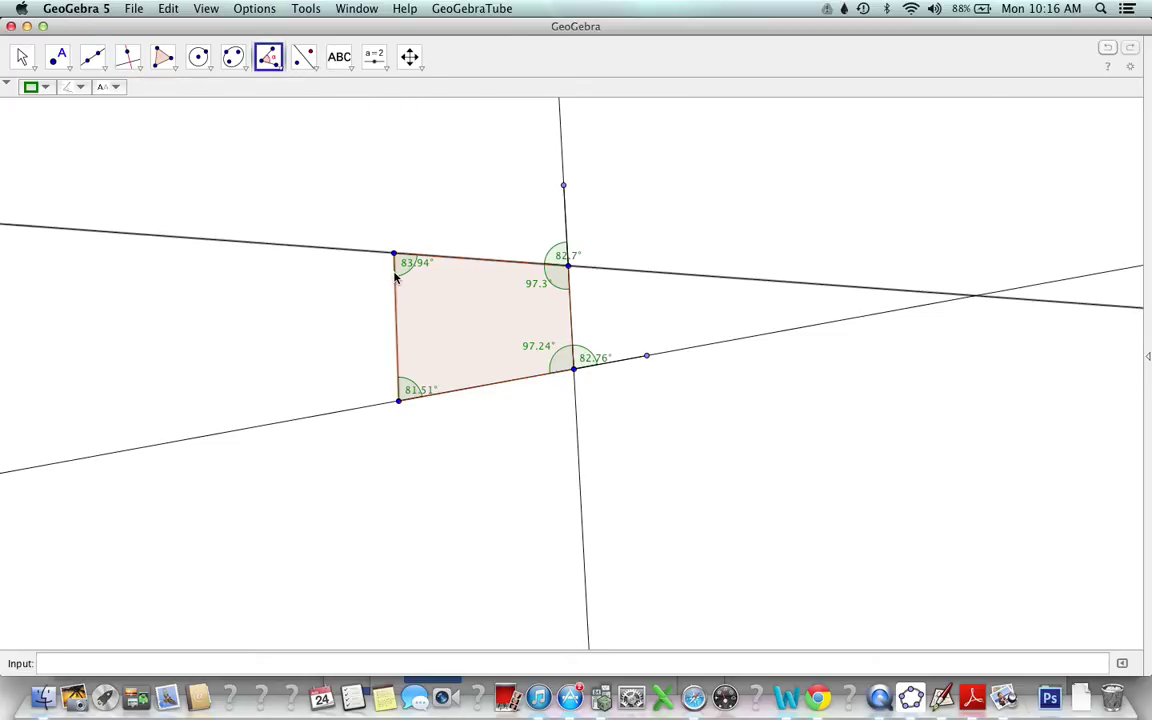
click(394, 269)
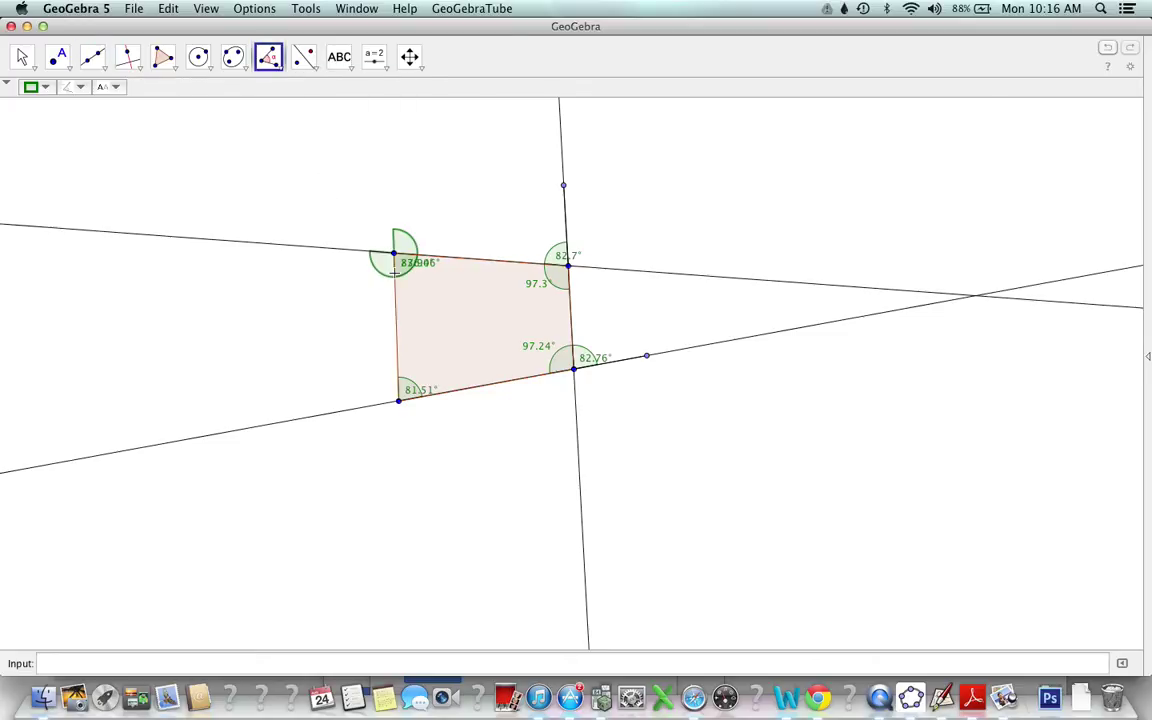
click(160, 8)
click(192, 28)
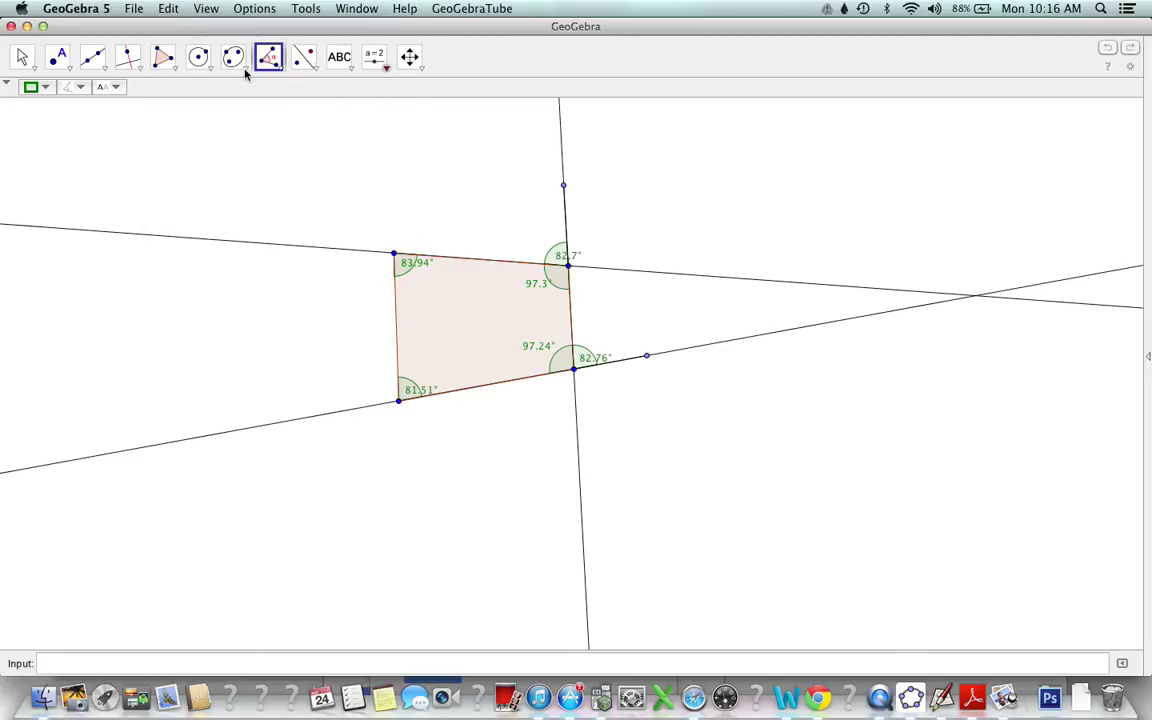
Place a point on the top line left of the top-left vertex and join them with a segment.
click(57, 56)
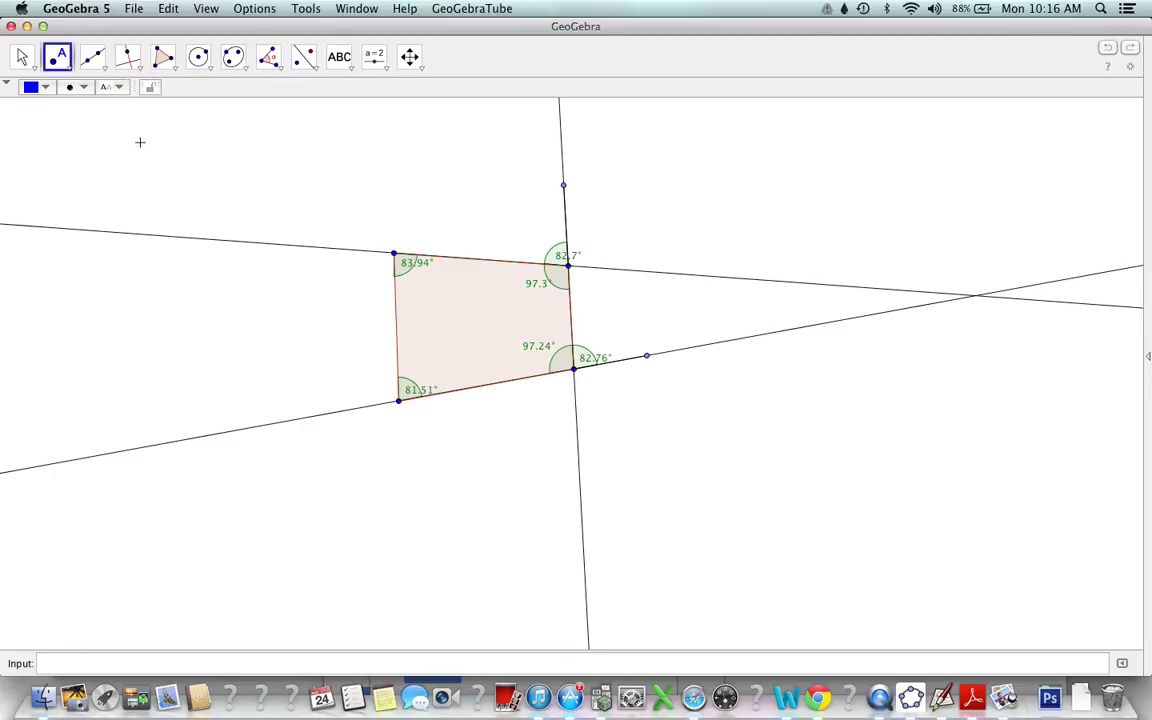
click(309, 247)
click(93, 62)
click(105, 70)
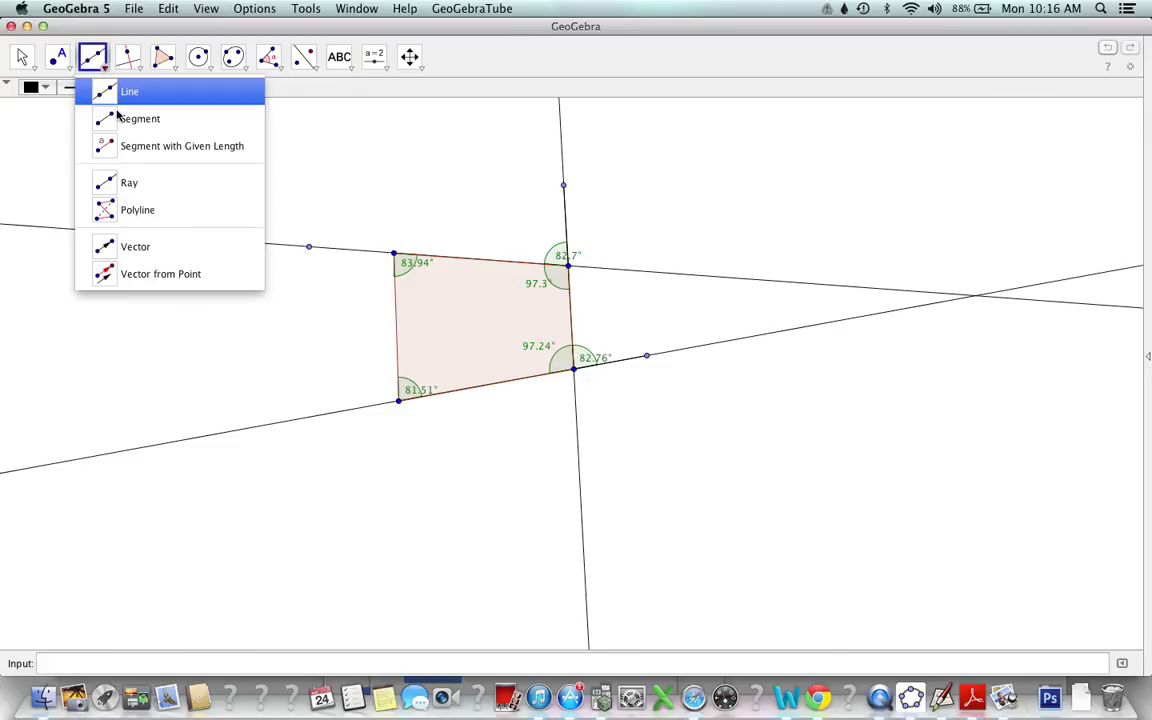
click(162, 120)
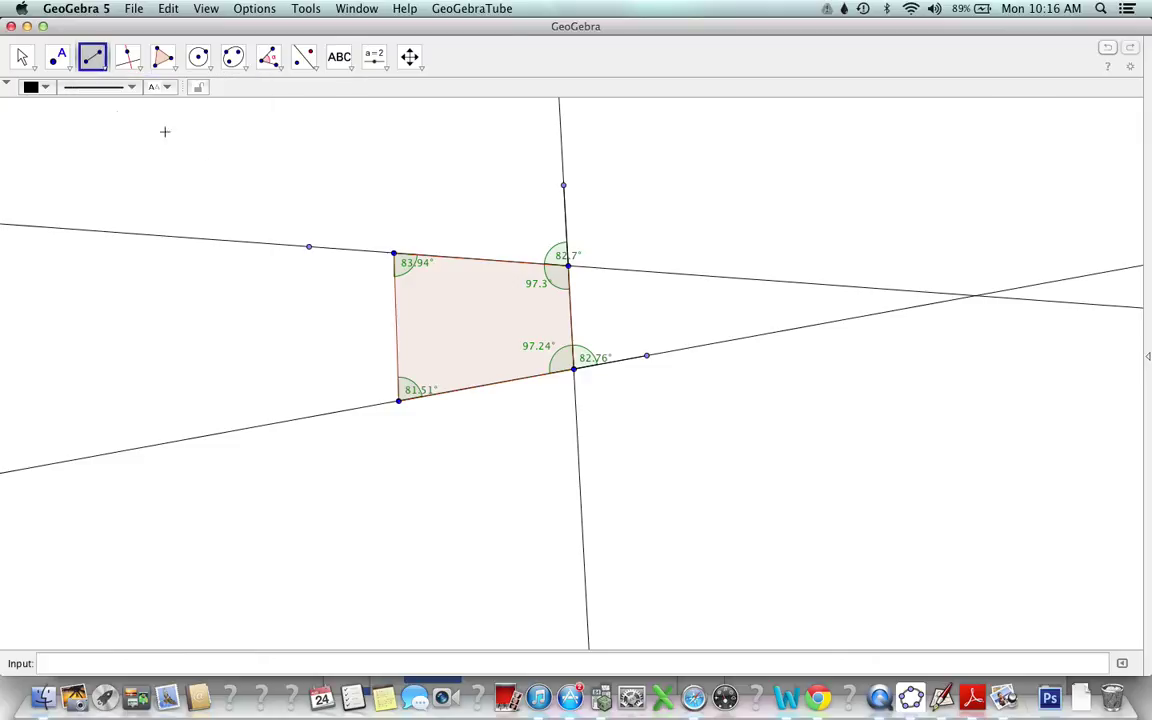
click(394, 255)
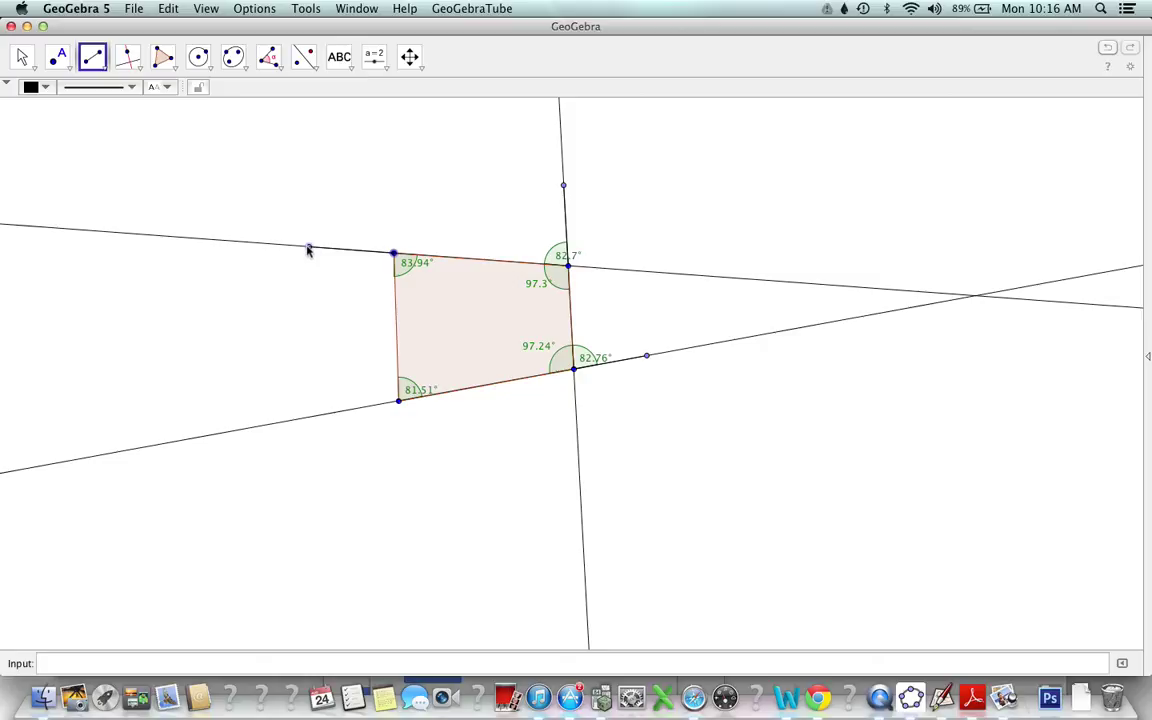
click(309, 248)
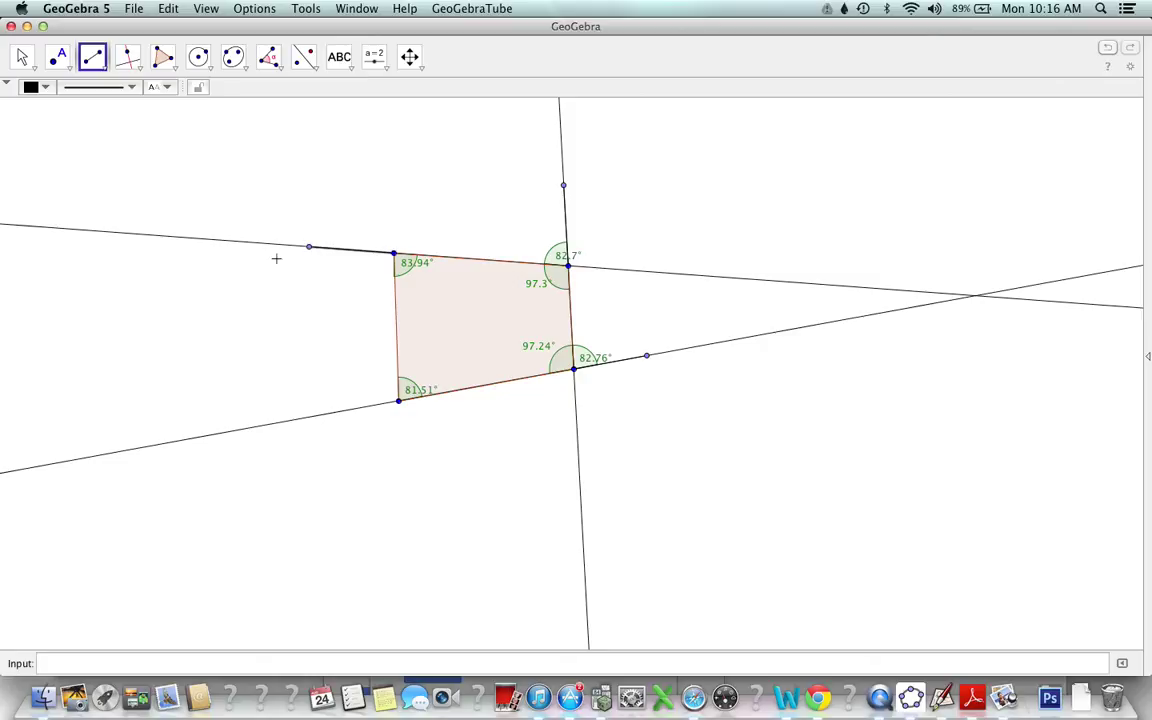
Measure the 96.06° exterior angle at the top-left vertex and move its label clear of 83.94°.
click(266, 57)
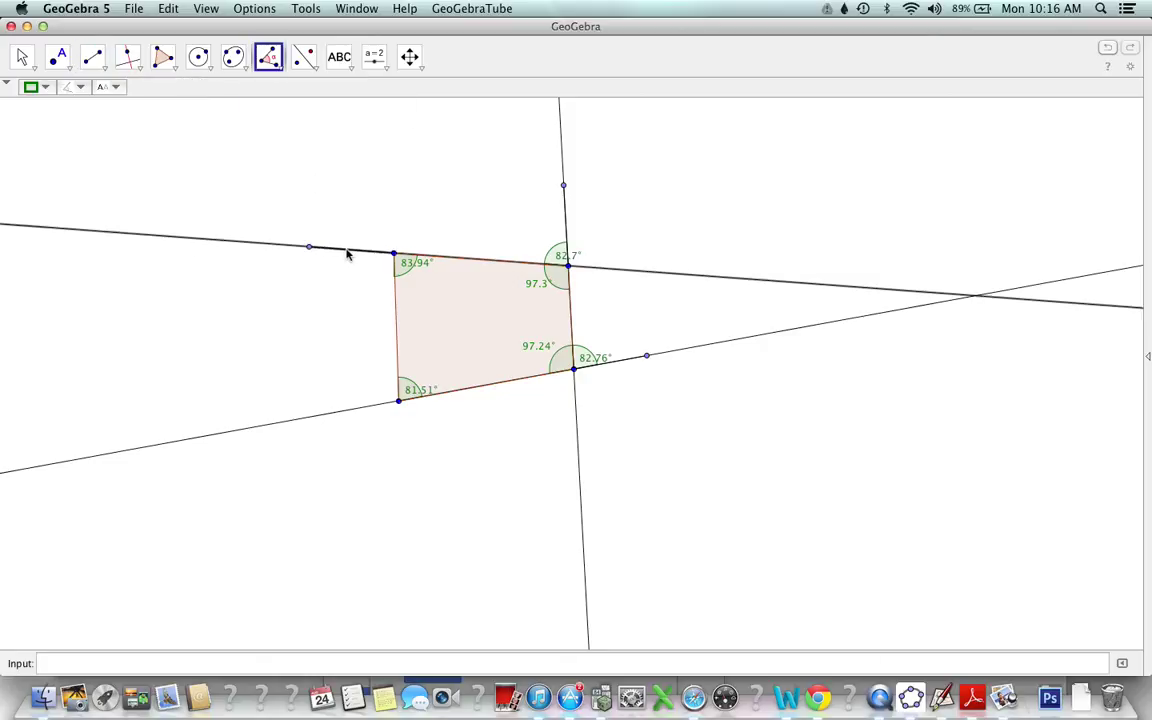
click(395, 284)
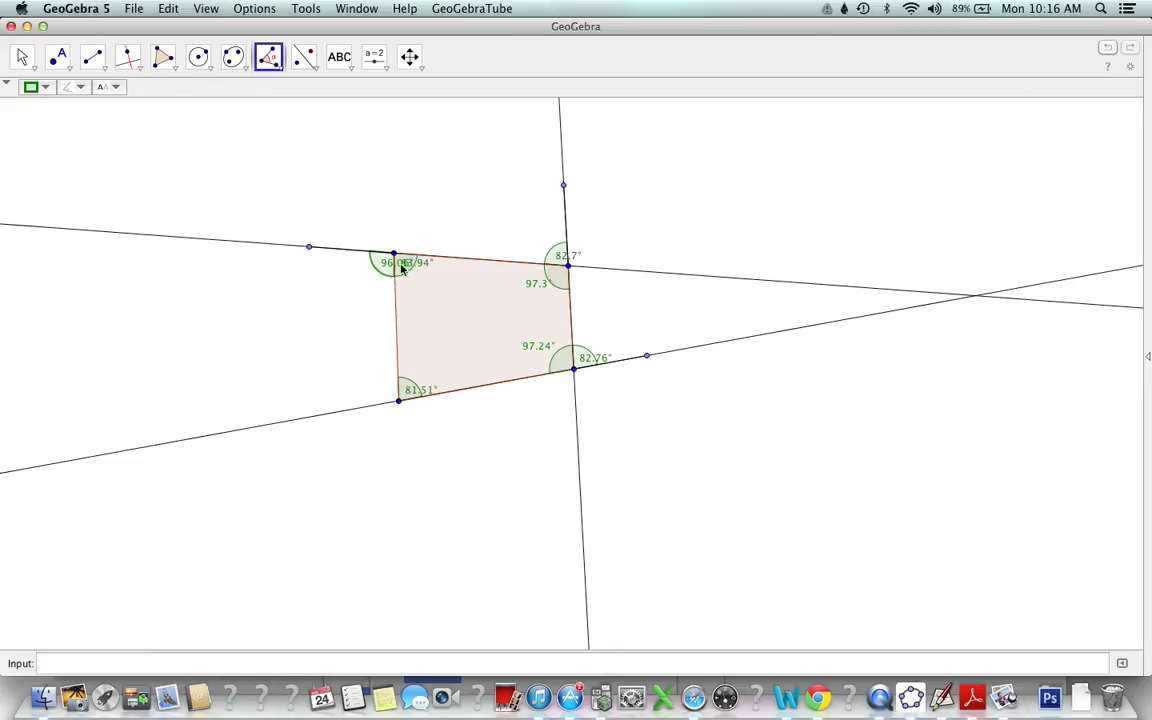
click(24, 57)
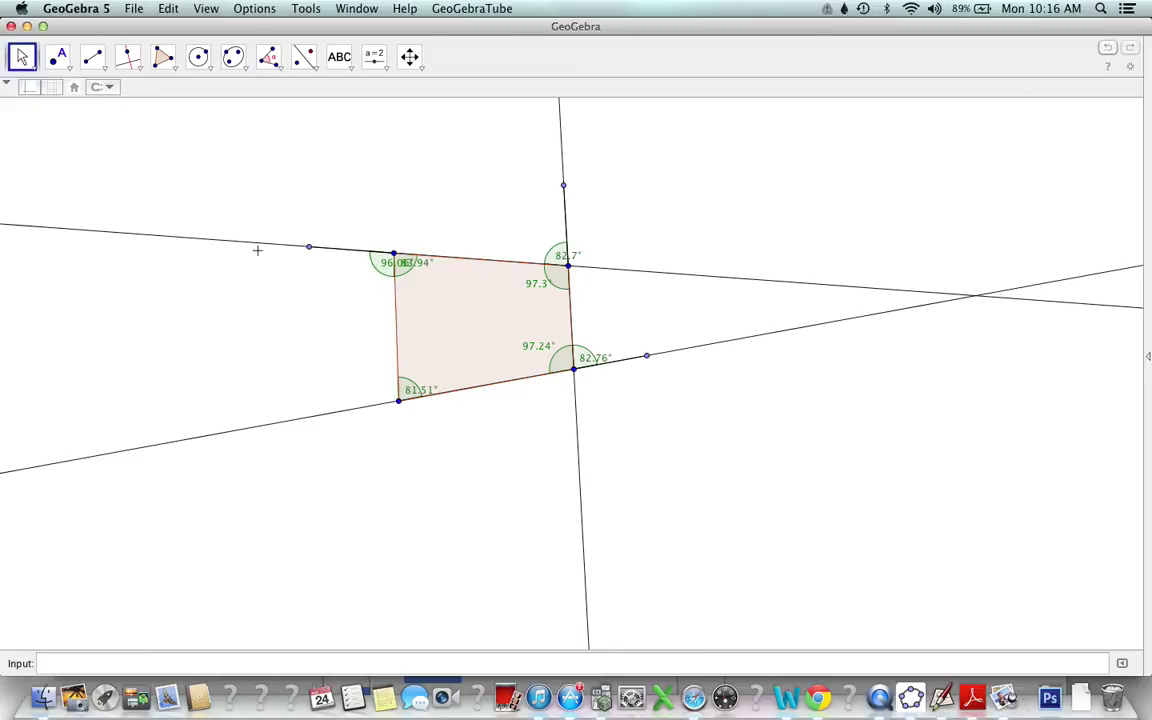
drag(390, 268, 313, 267)
Draw a line through both left-side vertices, then undo an oversized angle measured at the bottom-left vertex.
click(104, 66)
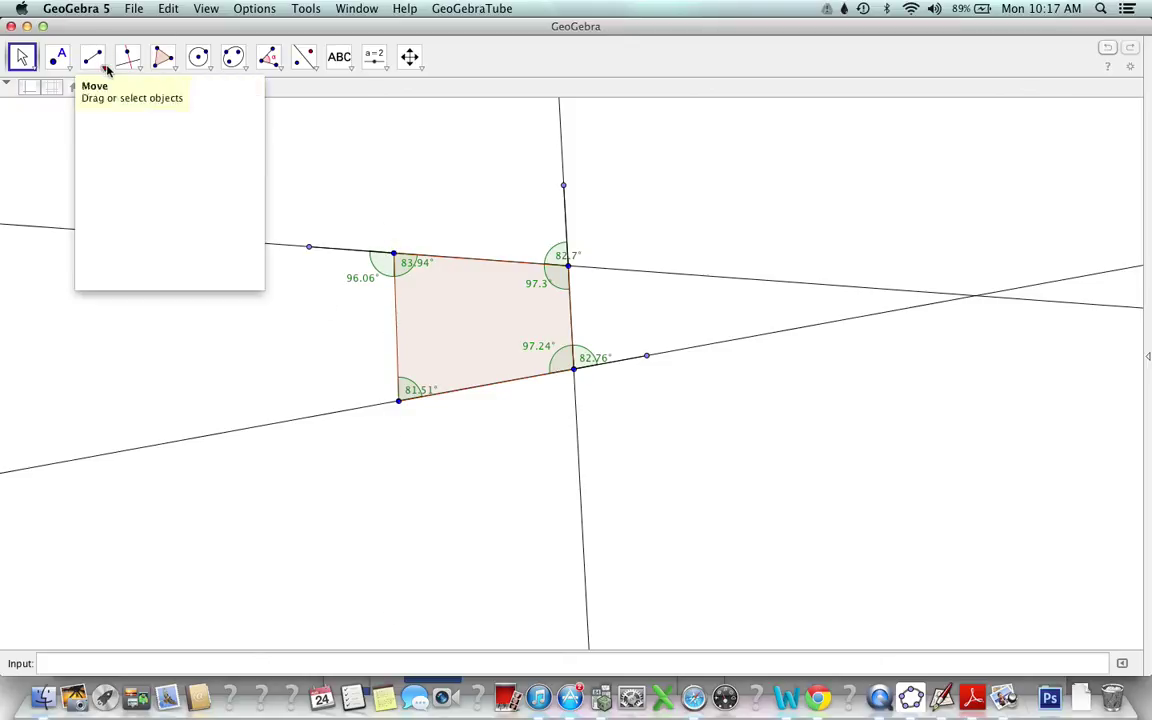
click(117, 92)
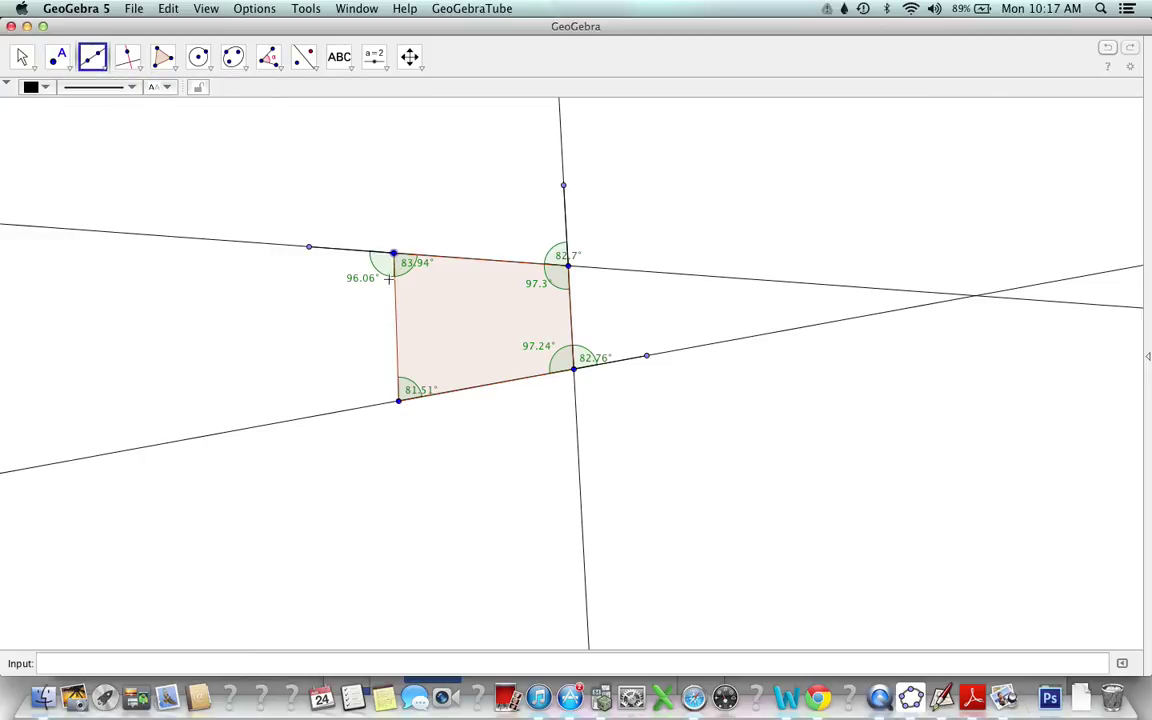
click(398, 401)
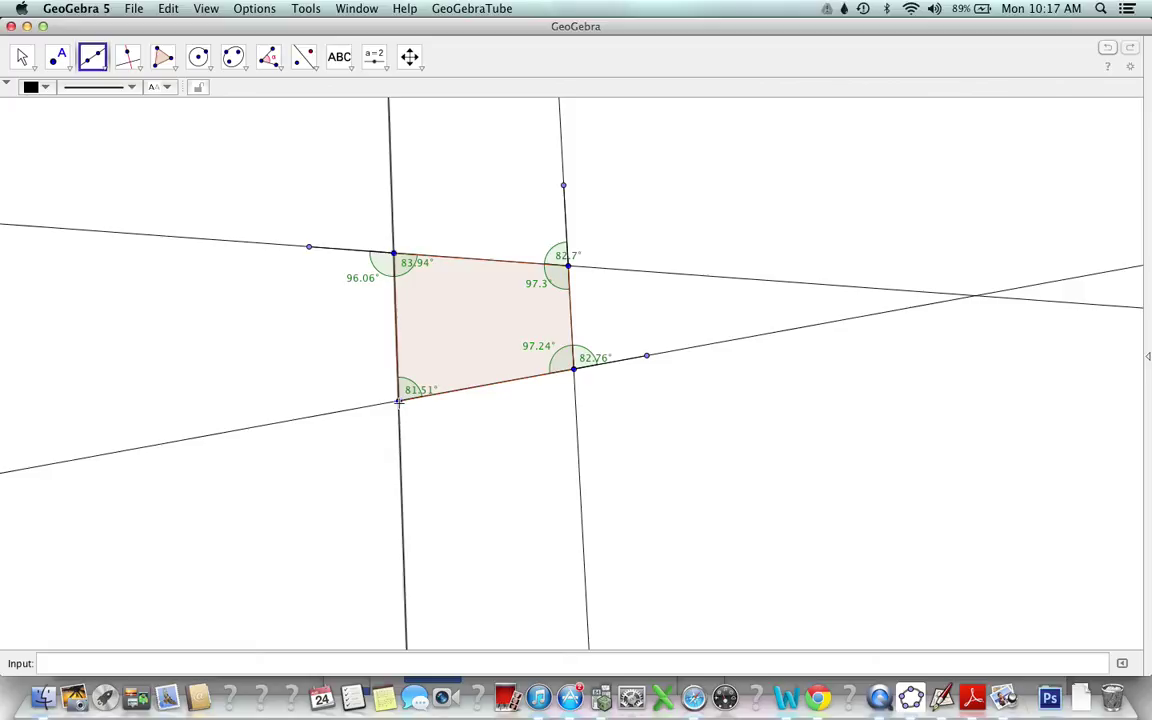
click(268, 56)
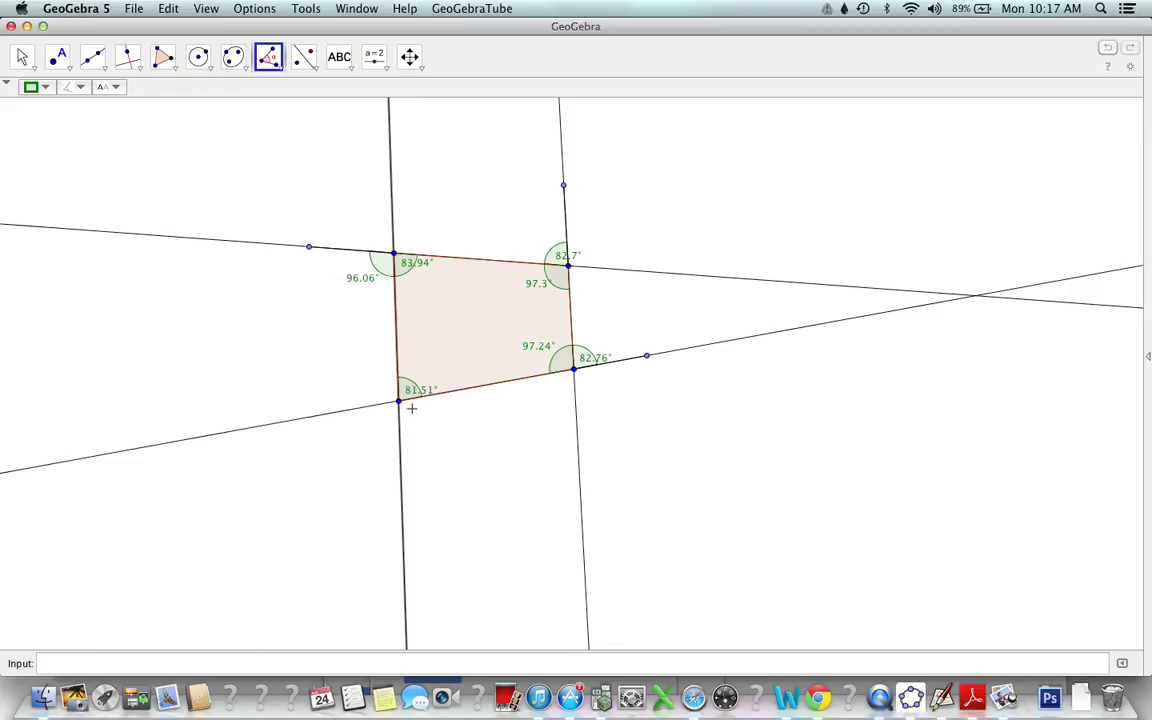
click(415, 402)
click(414, 399)
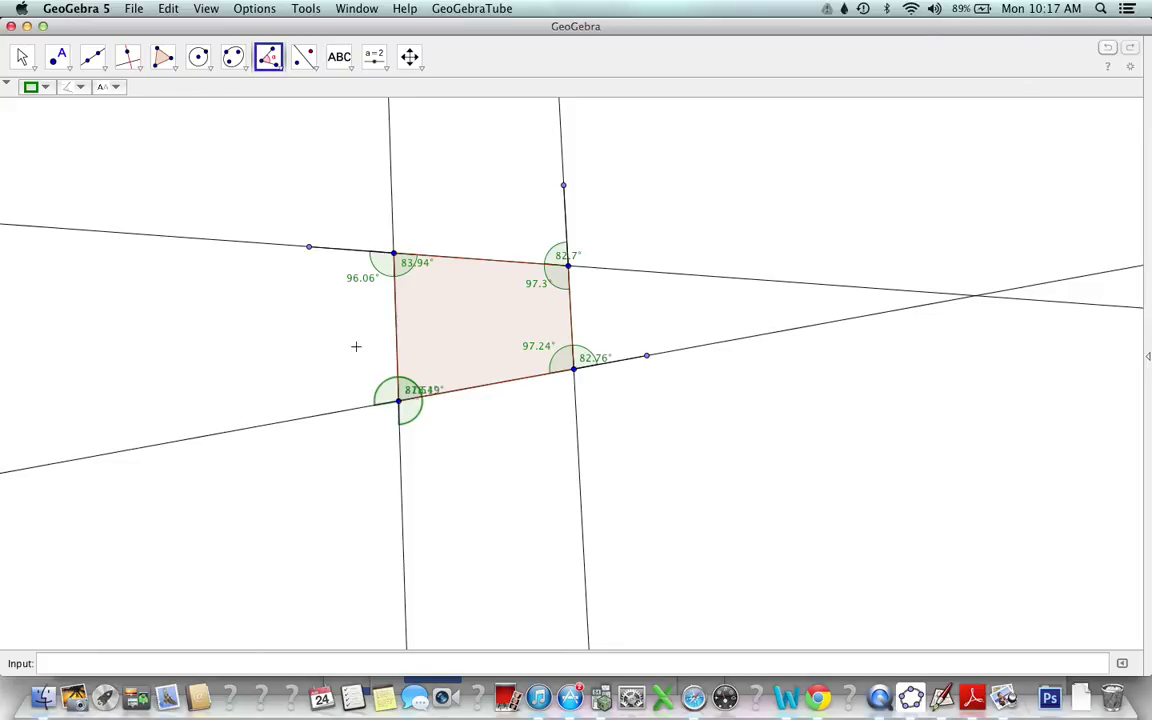
click(168, 8)
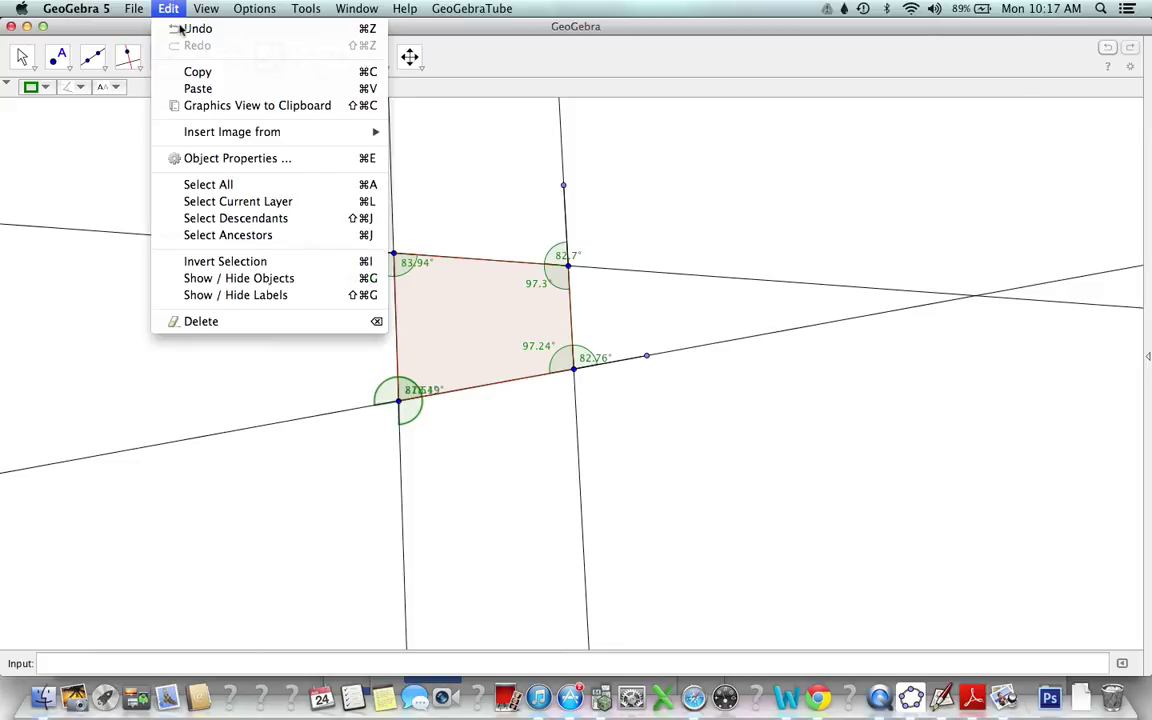
click(181, 30)
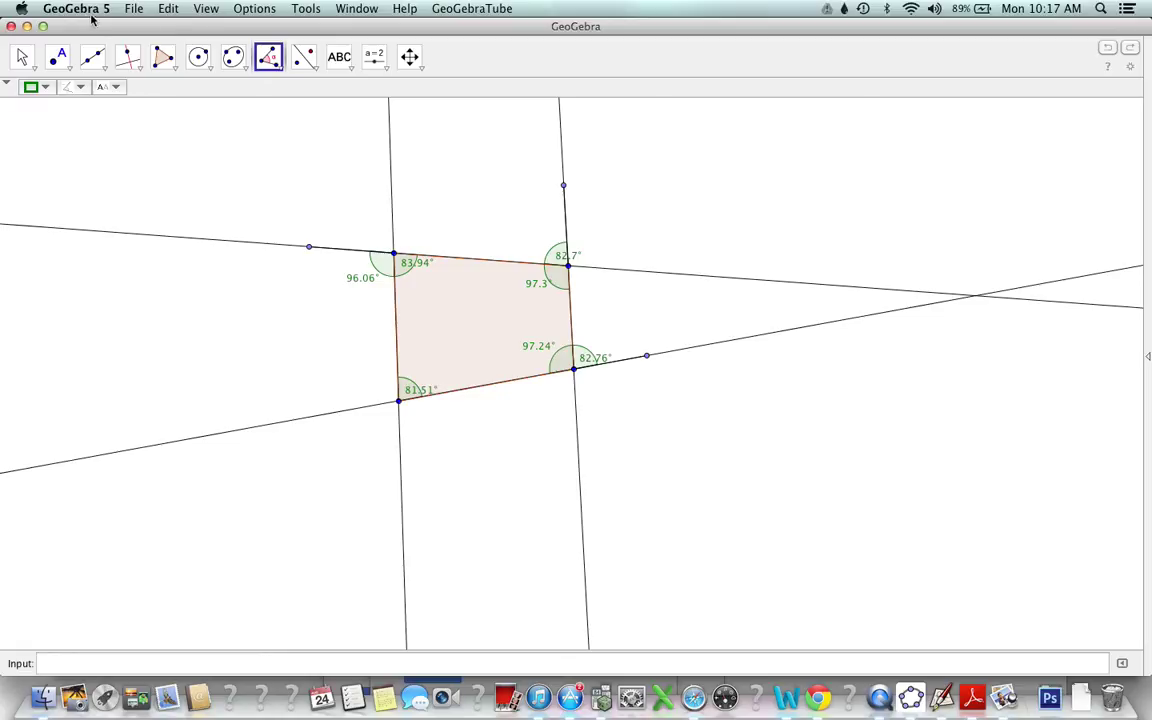
Add a point below the bottom-left vertex, join them with a segment, and measure the 98.49° exterior angle.
click(62, 60)
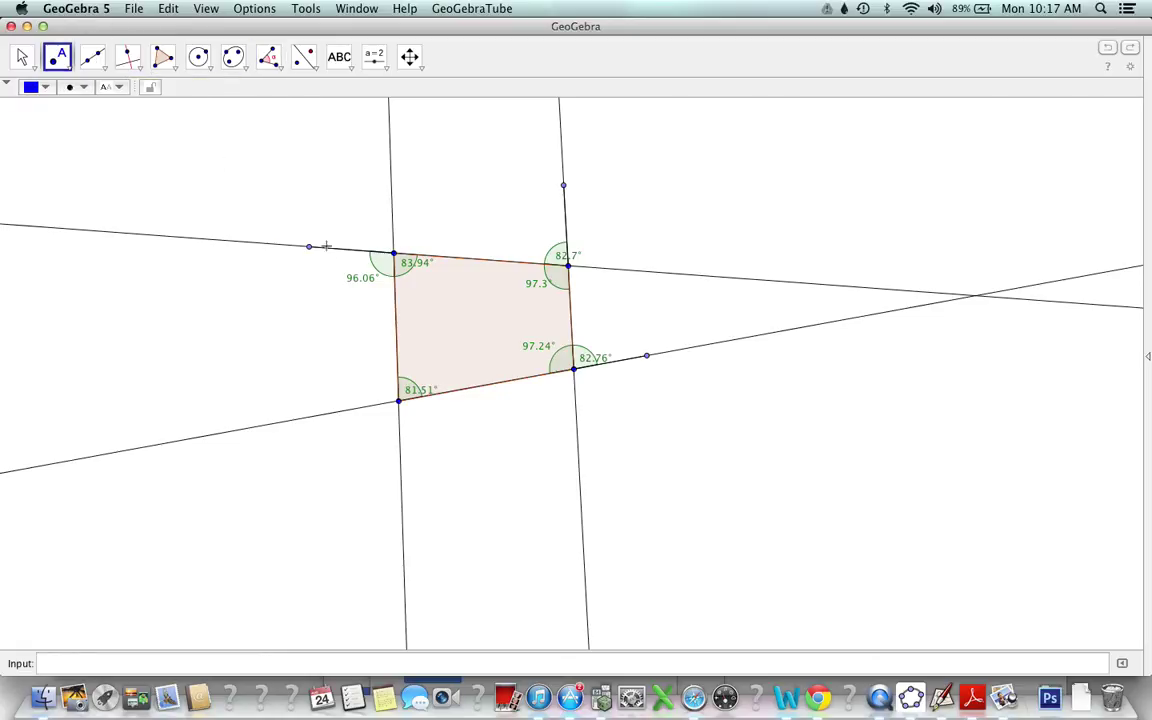
click(399, 457)
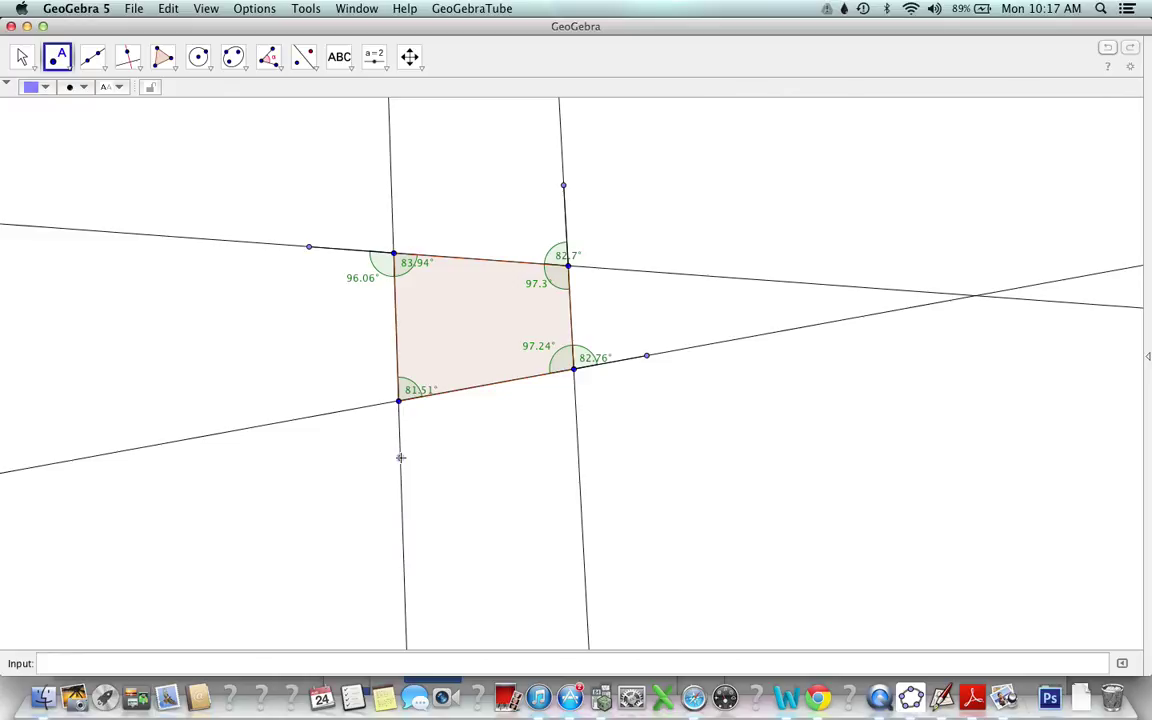
click(92, 57)
click(140, 119)
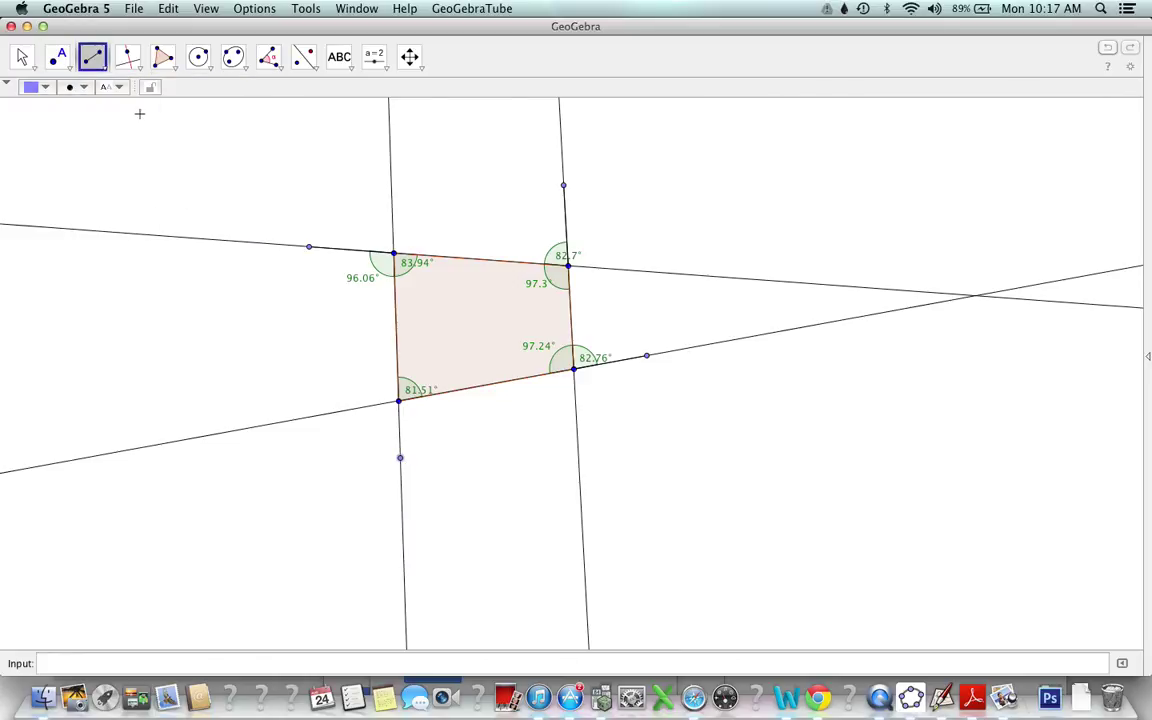
click(398, 403)
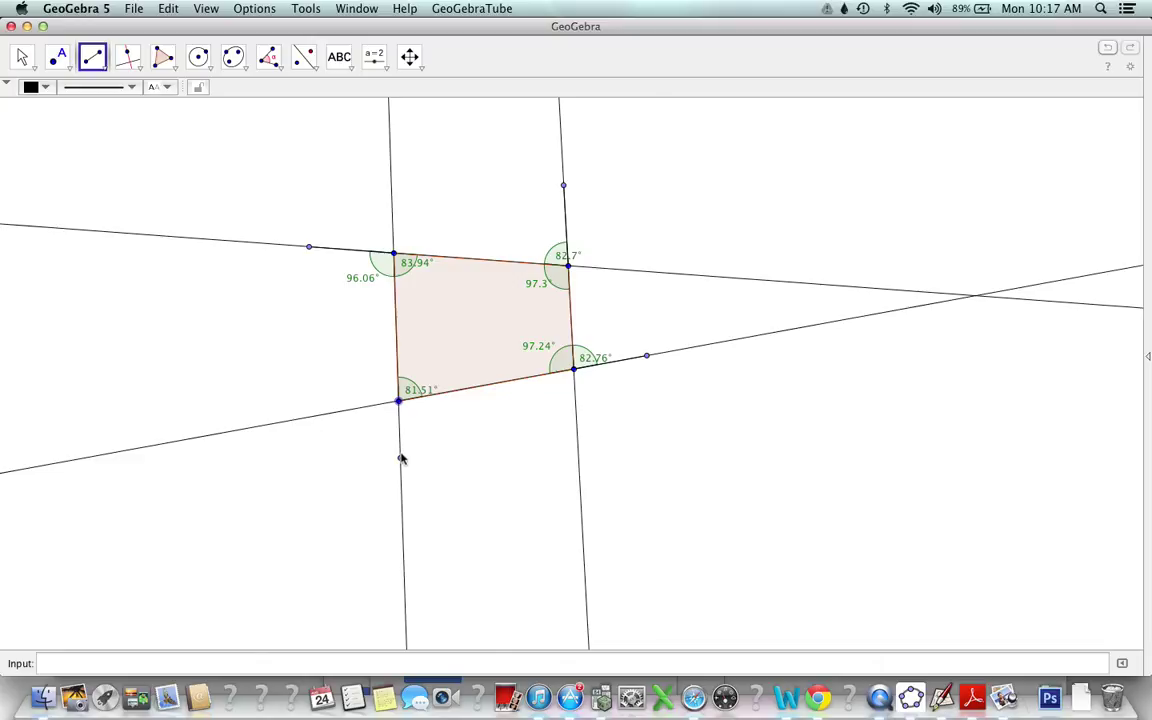
click(400, 457)
click(268, 57)
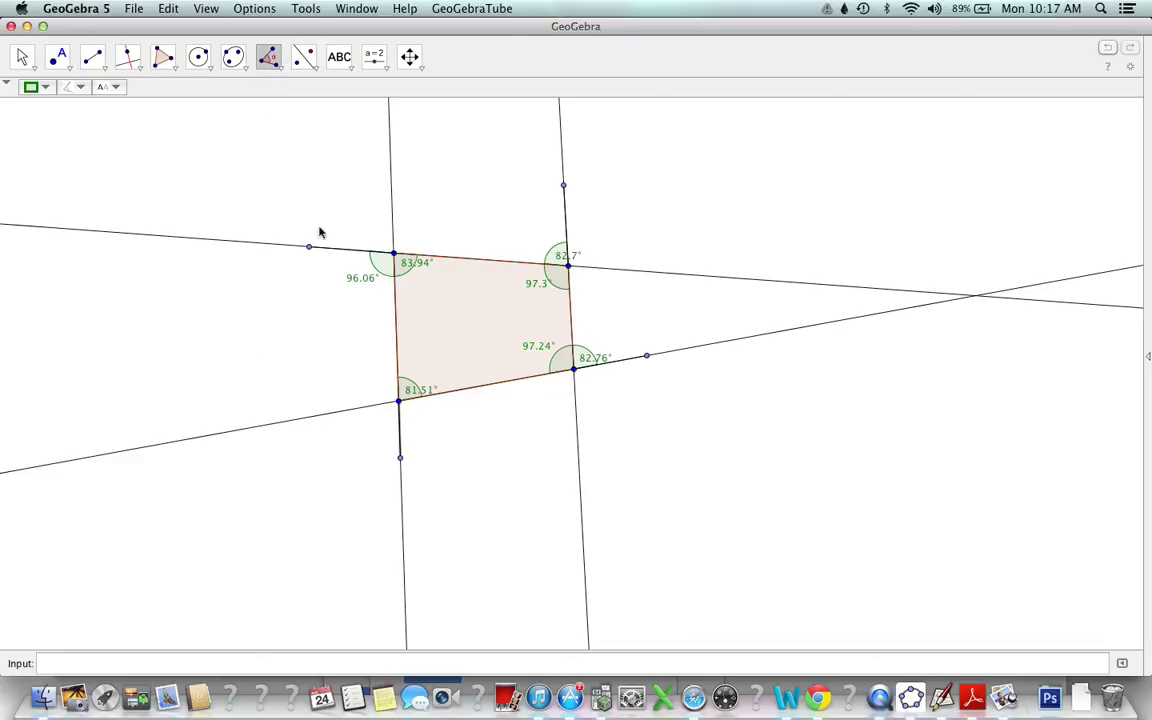
click(413, 399)
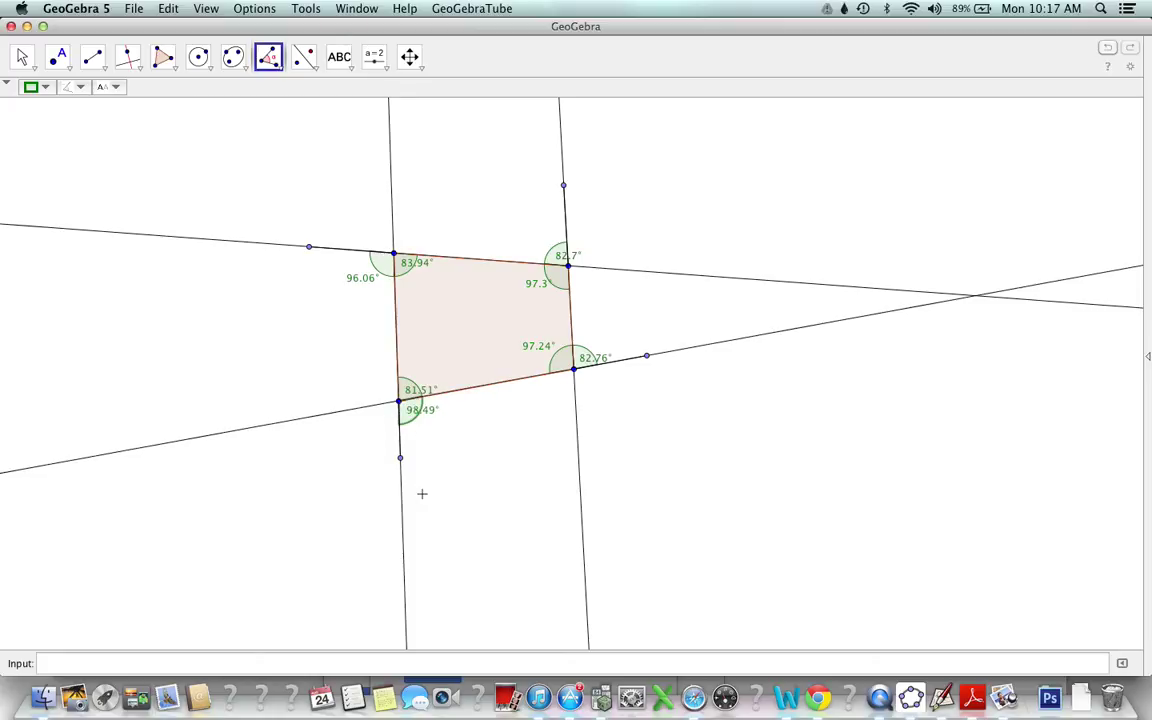